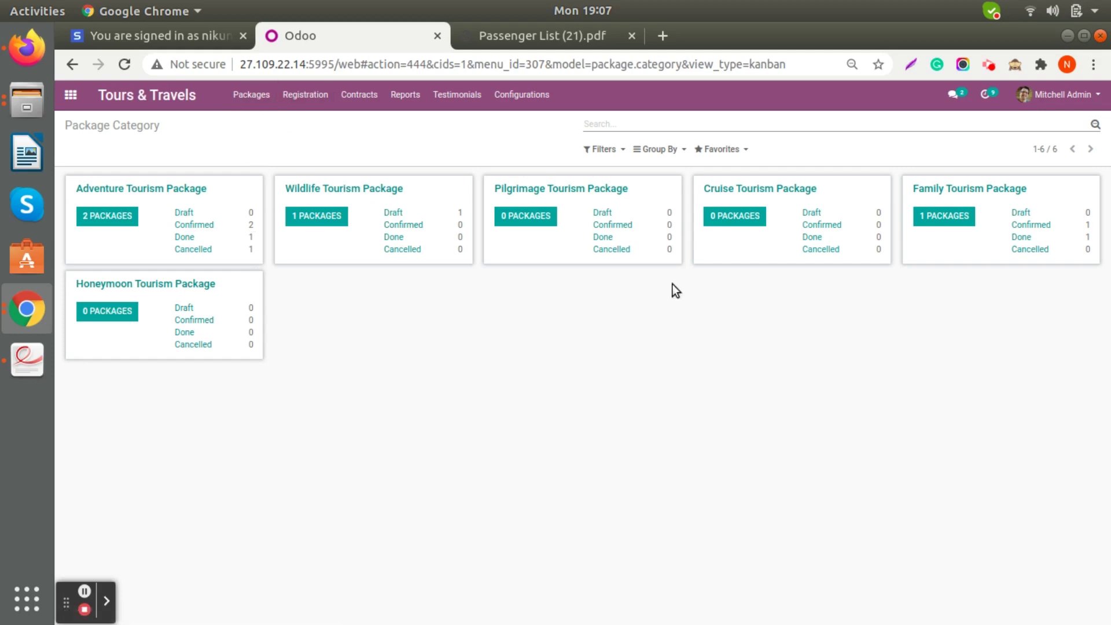
Open the Adventure Tourism Package category's two packages and view the LEH TRIP record.
click(407, 97)
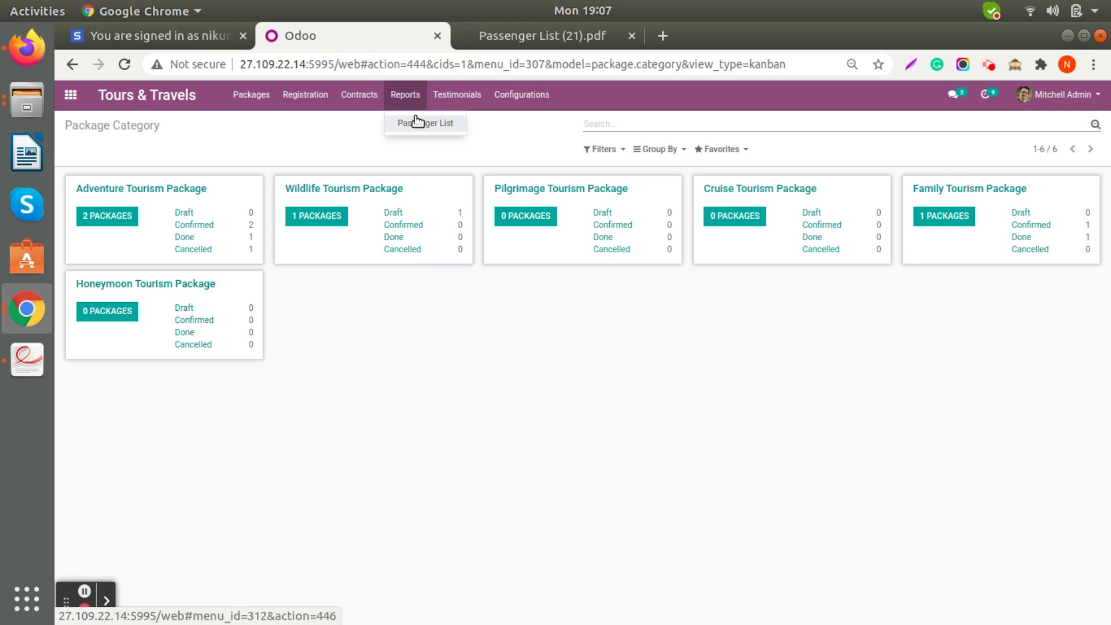
click(111, 216)
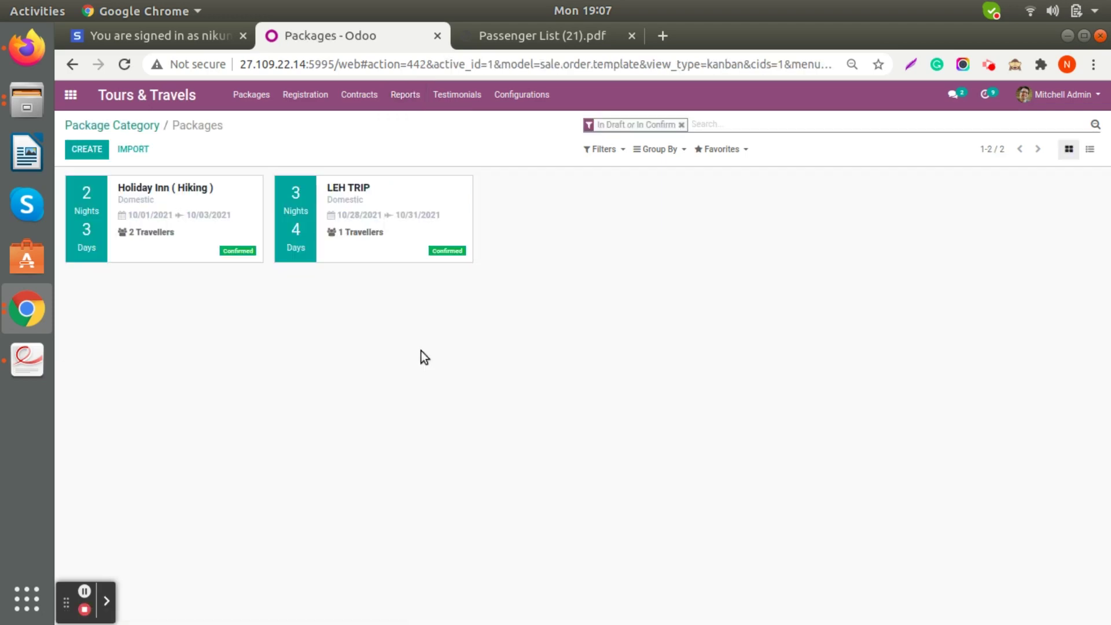
click(357, 194)
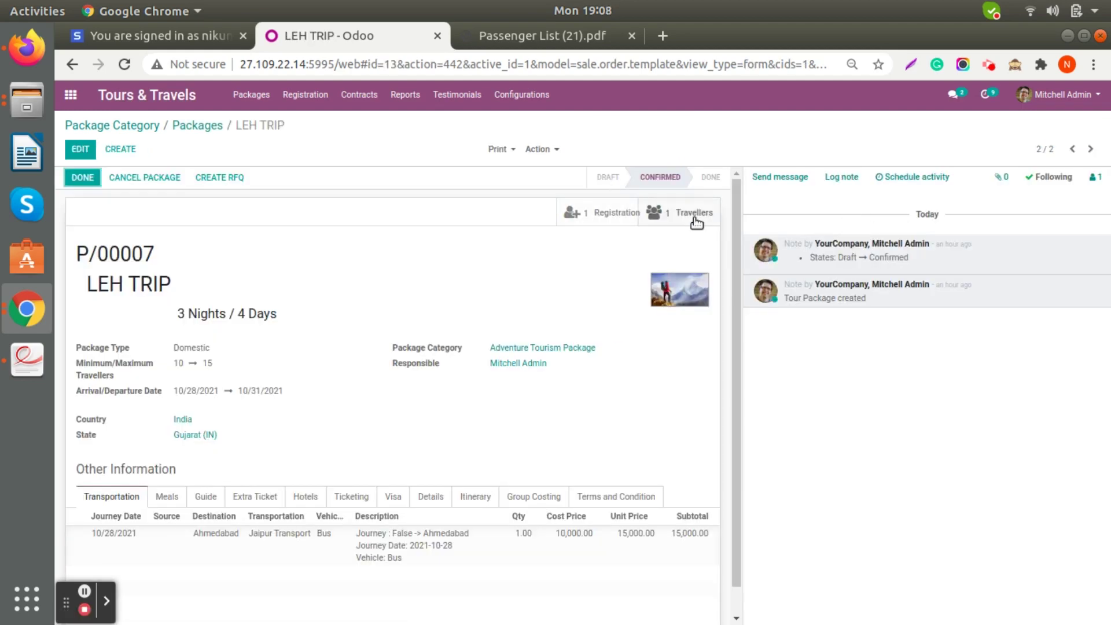
click(197, 125)
Start the Passenger List report, choose a package, then close the prompt.
click(406, 98)
click(409, 123)
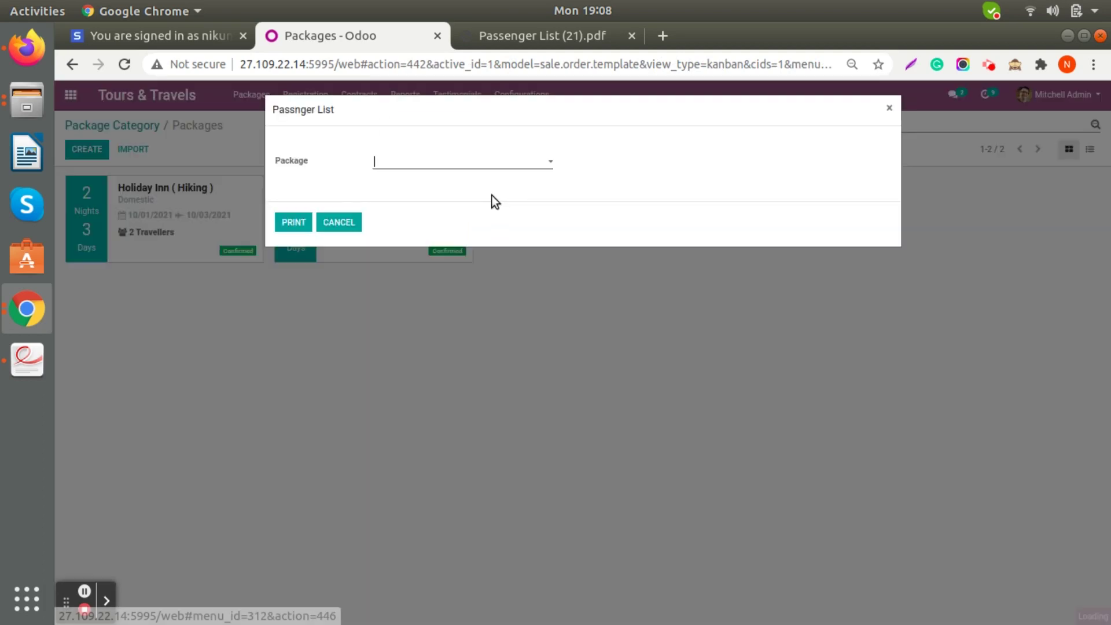
click(495, 168)
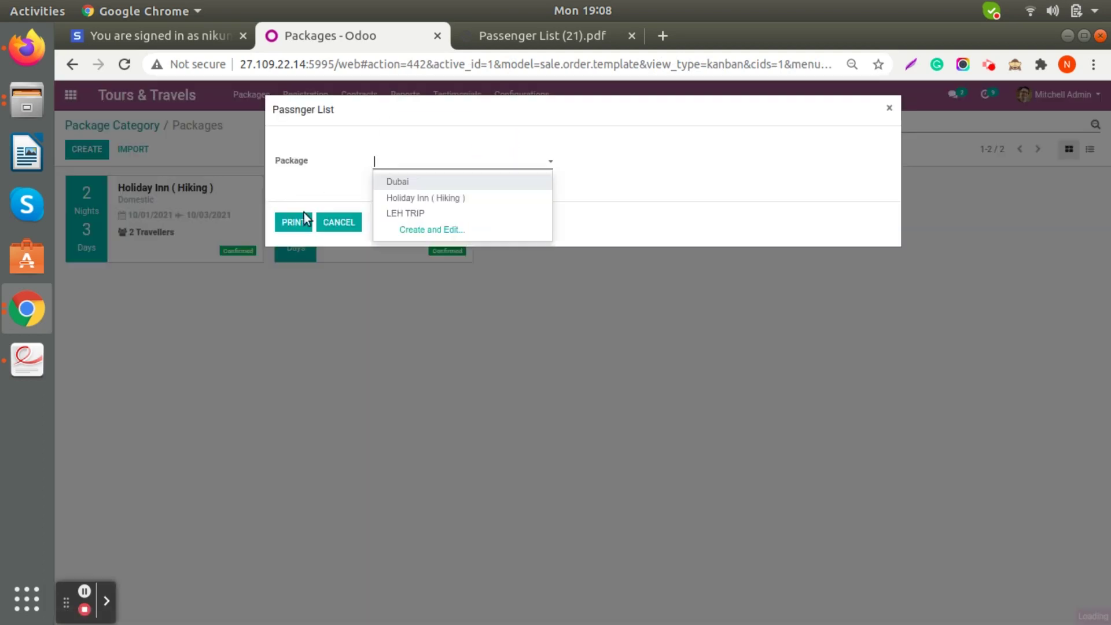
click(889, 108)
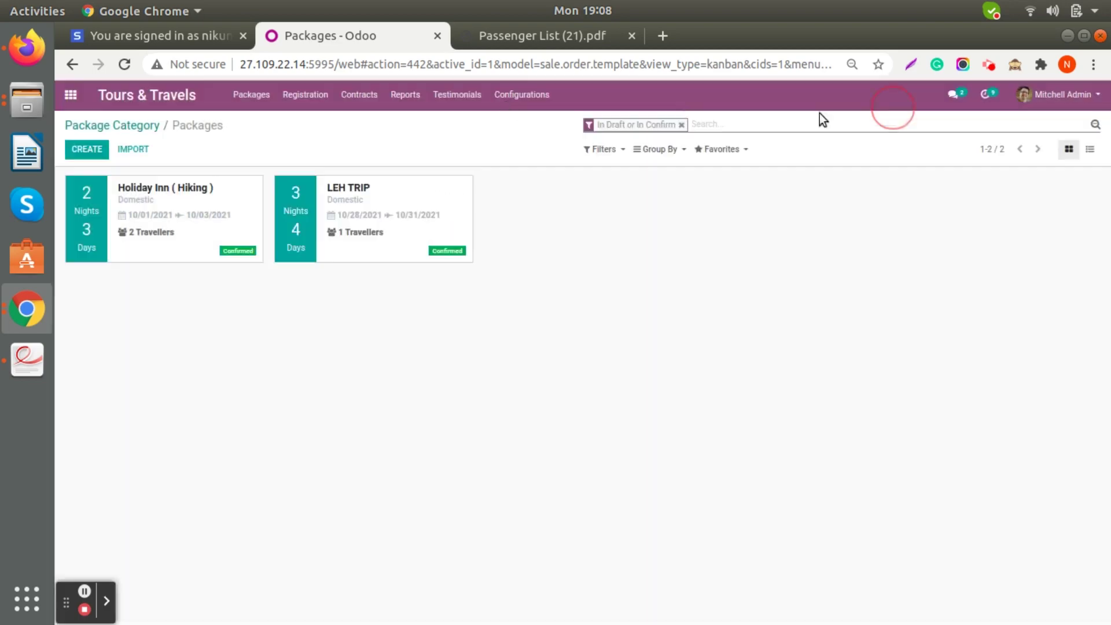
Review the six-passenger Trekking Tour (2 Nights / 3 Days) PDF, then return to Odoo Packages.
click(512, 34)
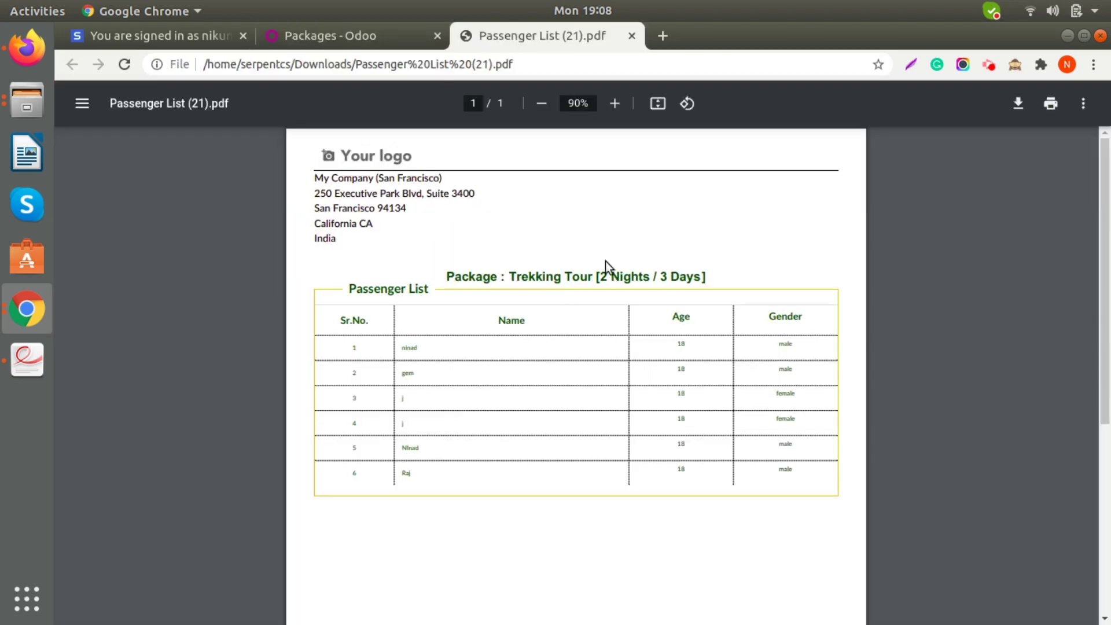
drag(506, 276, 772, 288)
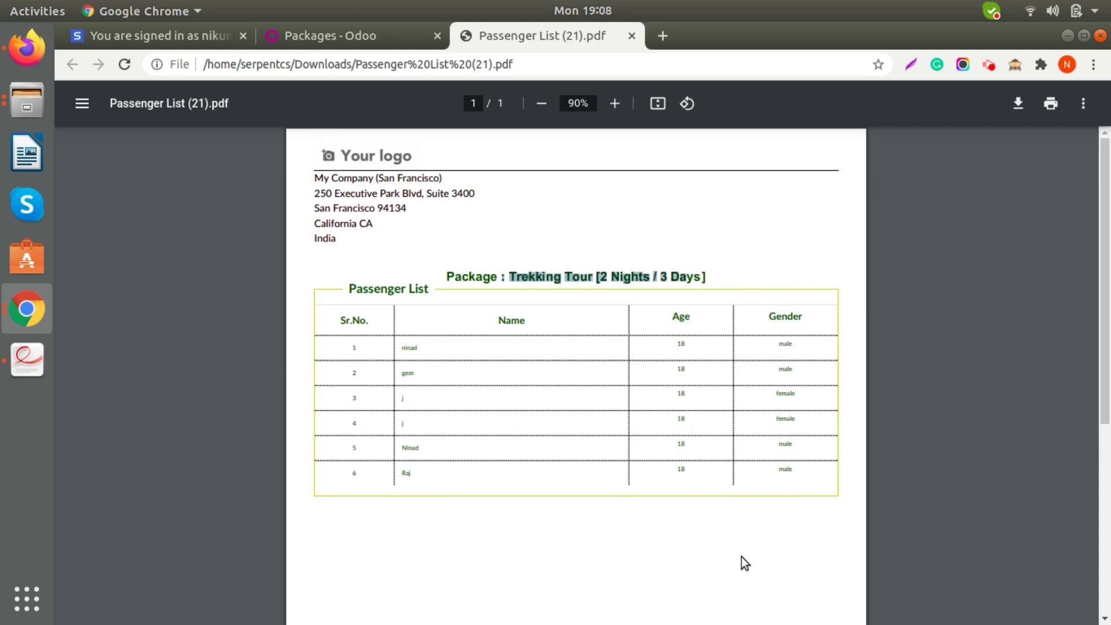
click(392, 34)
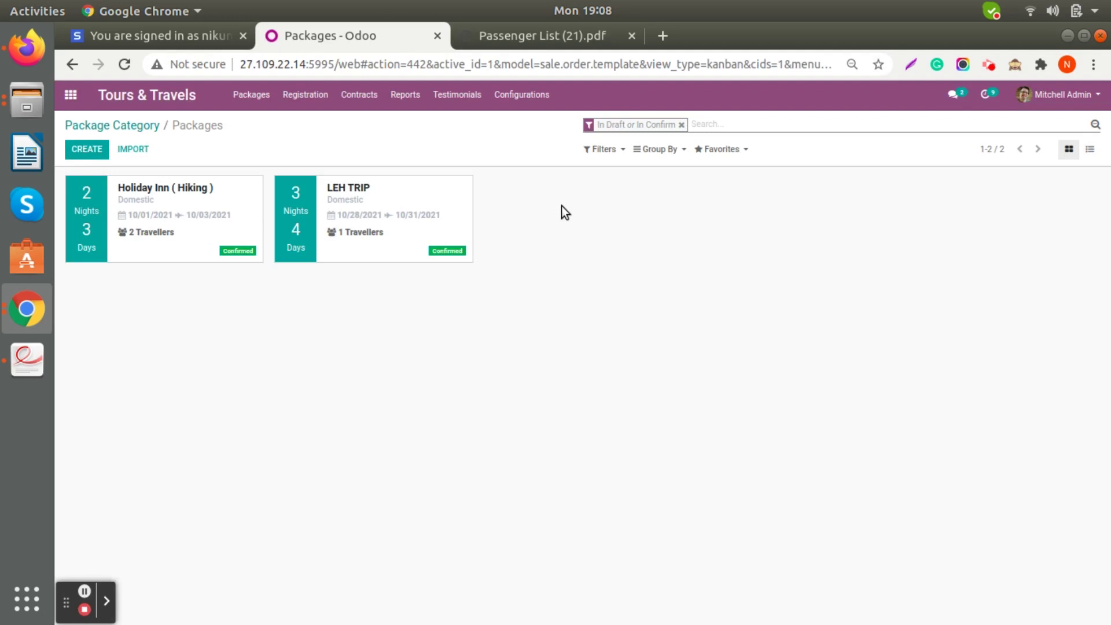
Open the first customer testimonial, edit and save it, then return to the testimonials list.
click(458, 96)
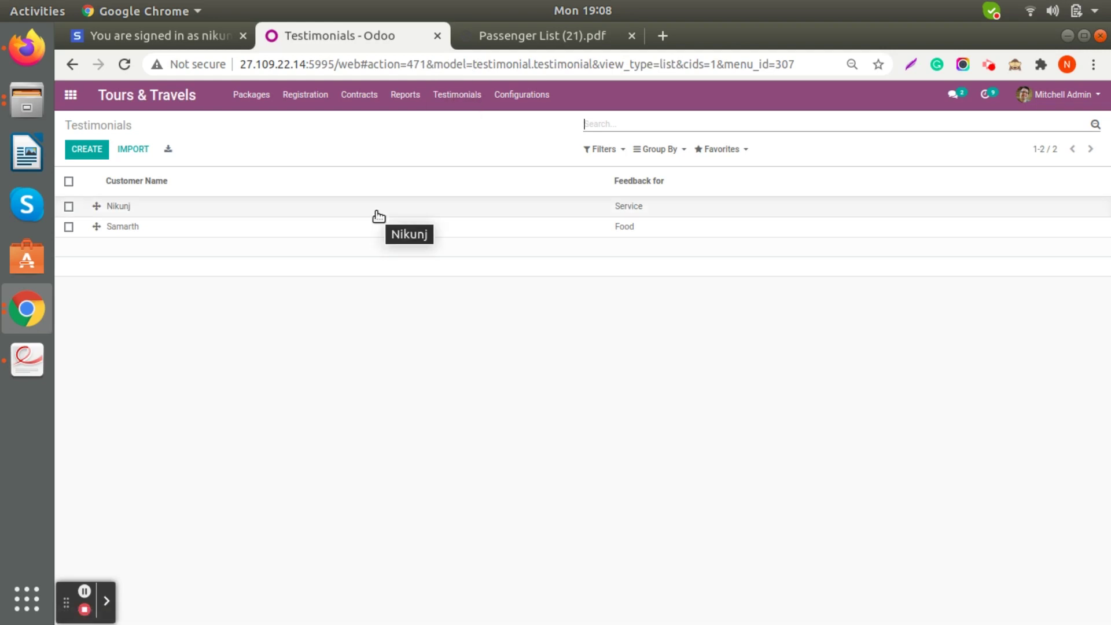
click(312, 210)
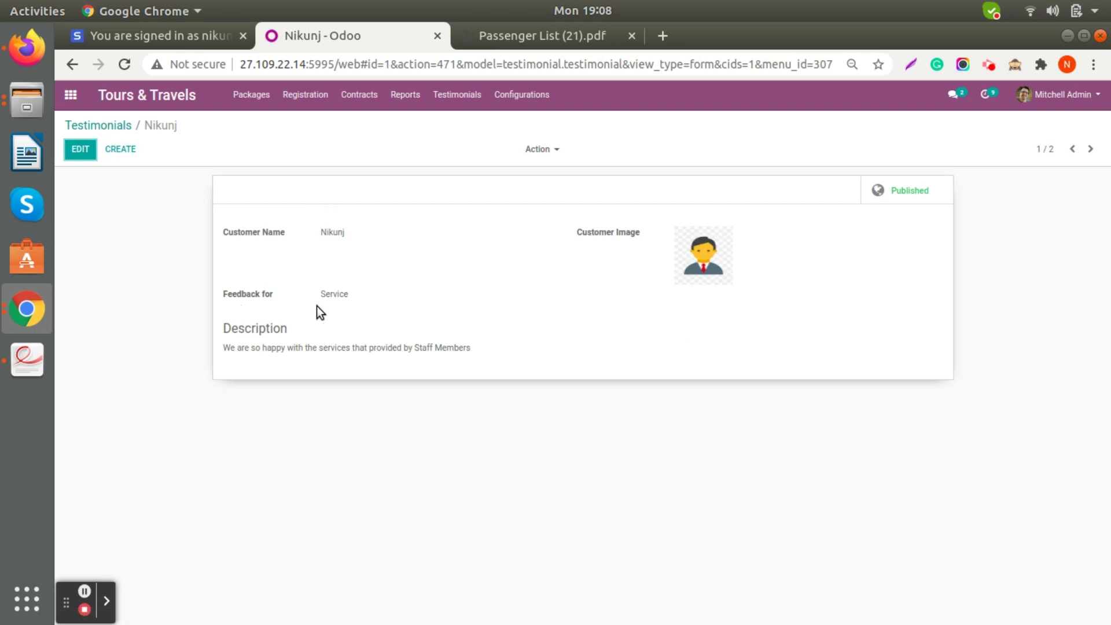
click(81, 150)
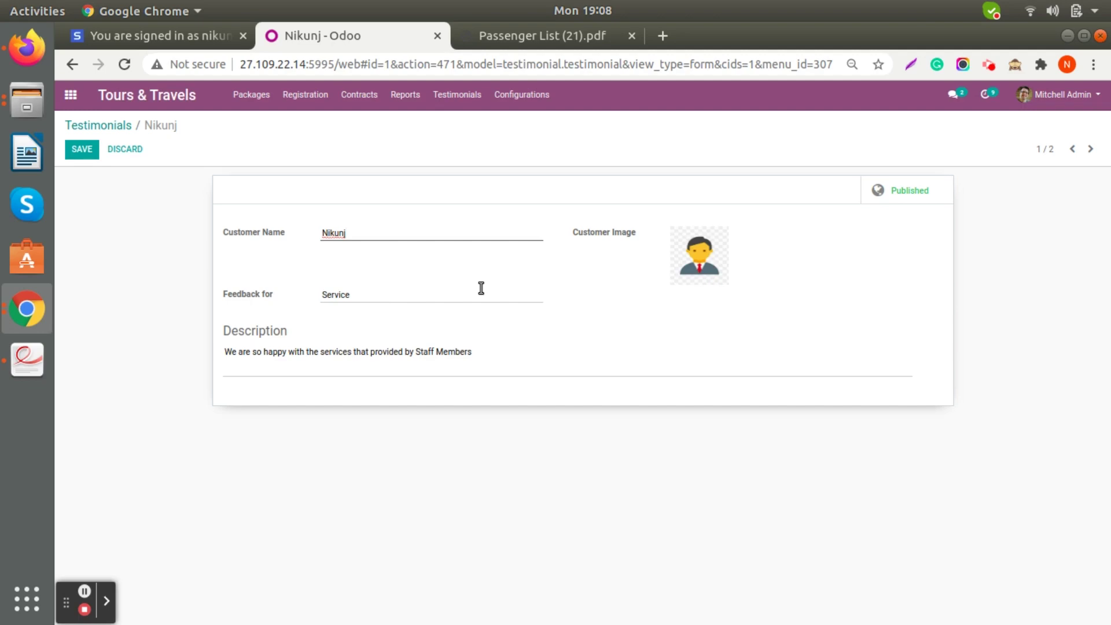
mouse_move(634, 276)
click(67, 153)
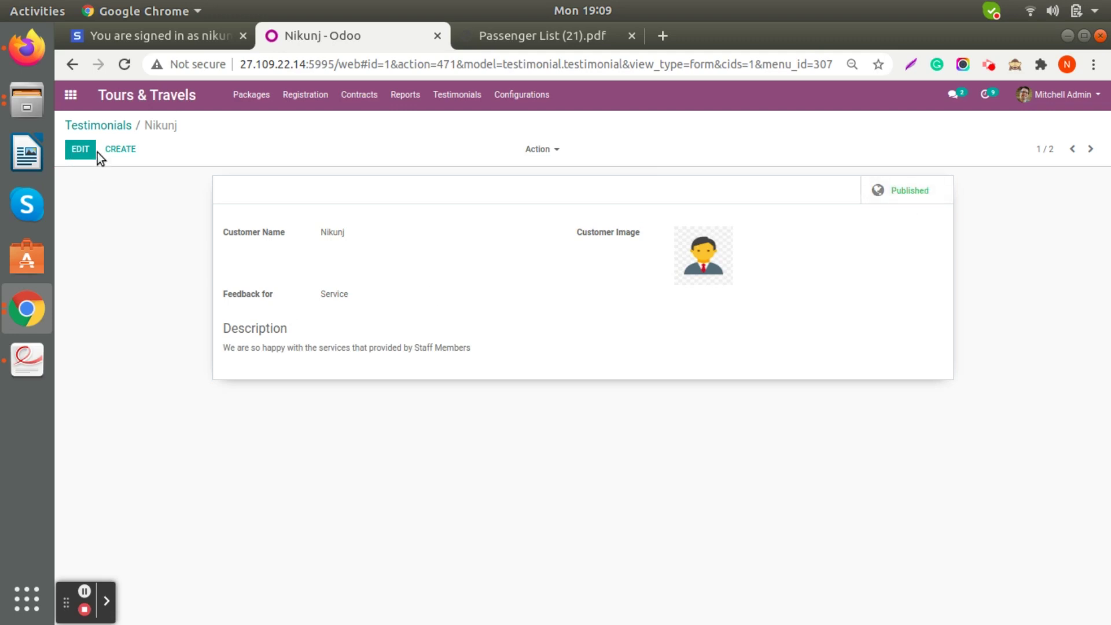
click(111, 128)
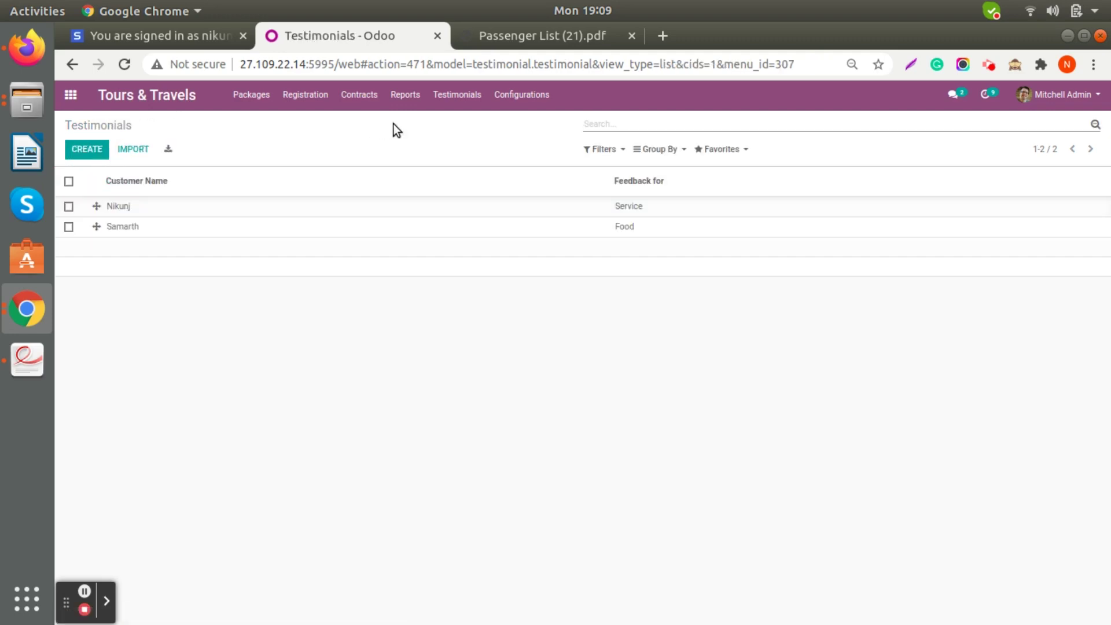
click(71, 94)
Visit the live website, browse Popular Packages and Adventure Tourism, then go to Packages.
click(354, 321)
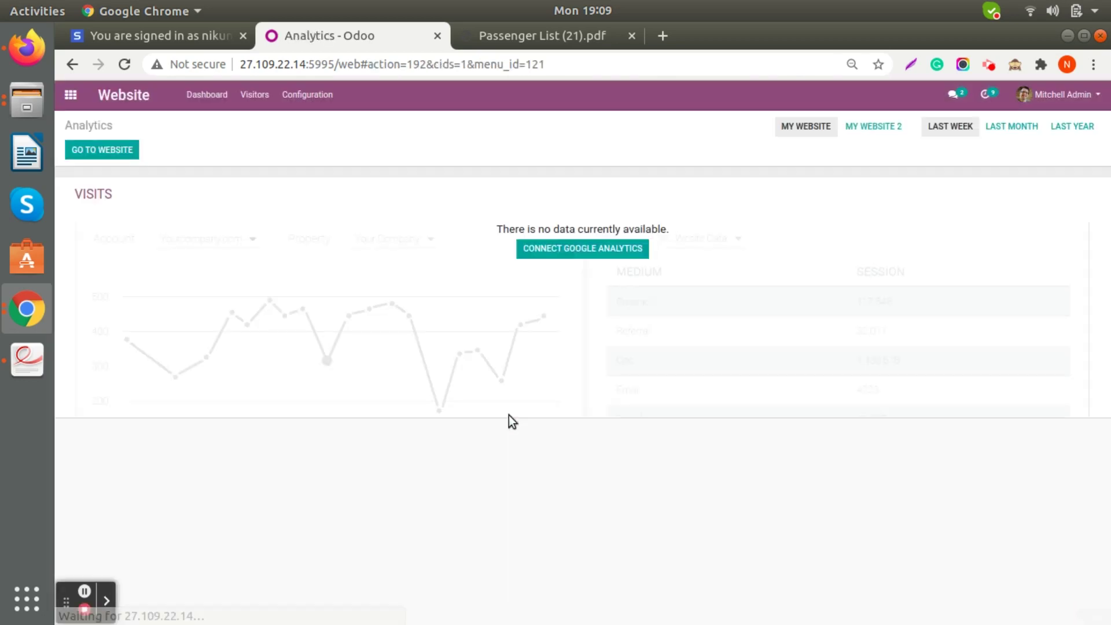
click(90, 148)
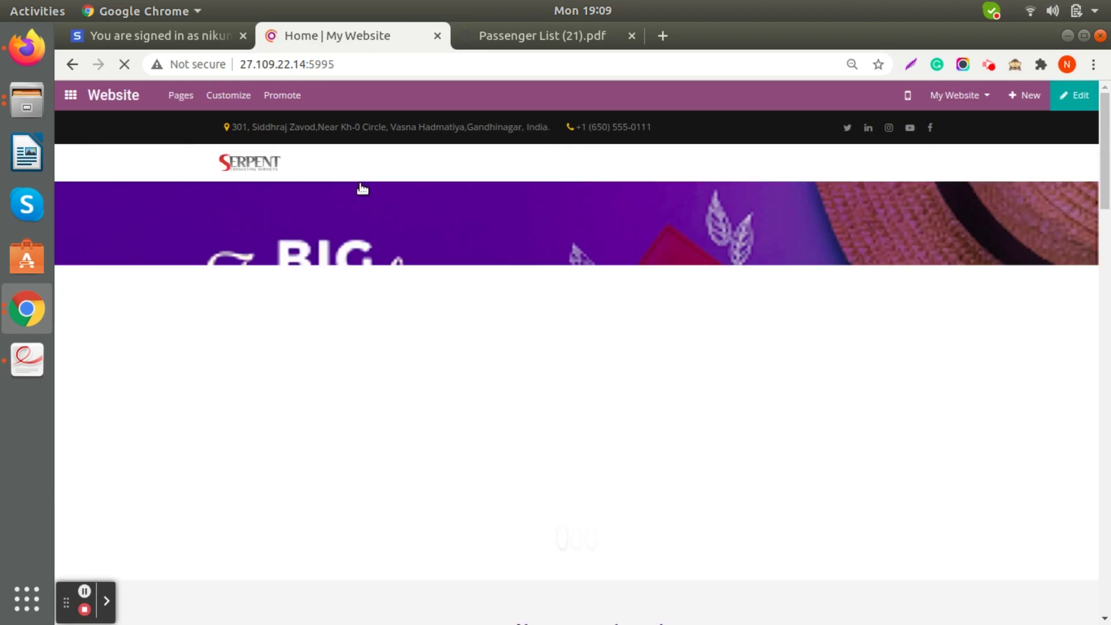
scroll(453, 313, down, 5)
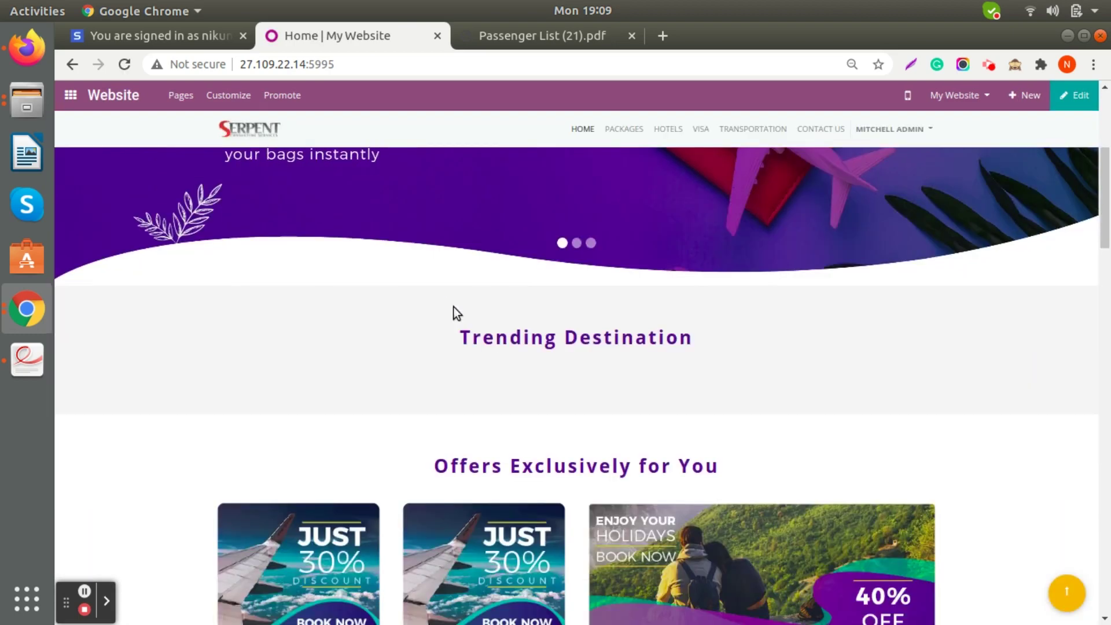
scroll(454, 308, down, 12)
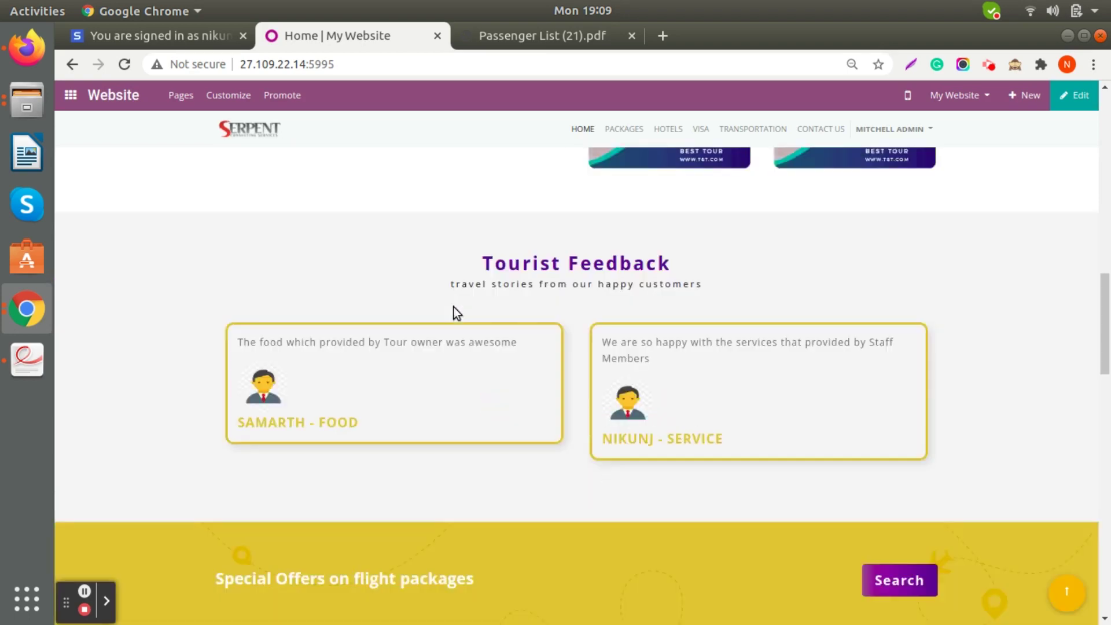
scroll(453, 307, down, 1)
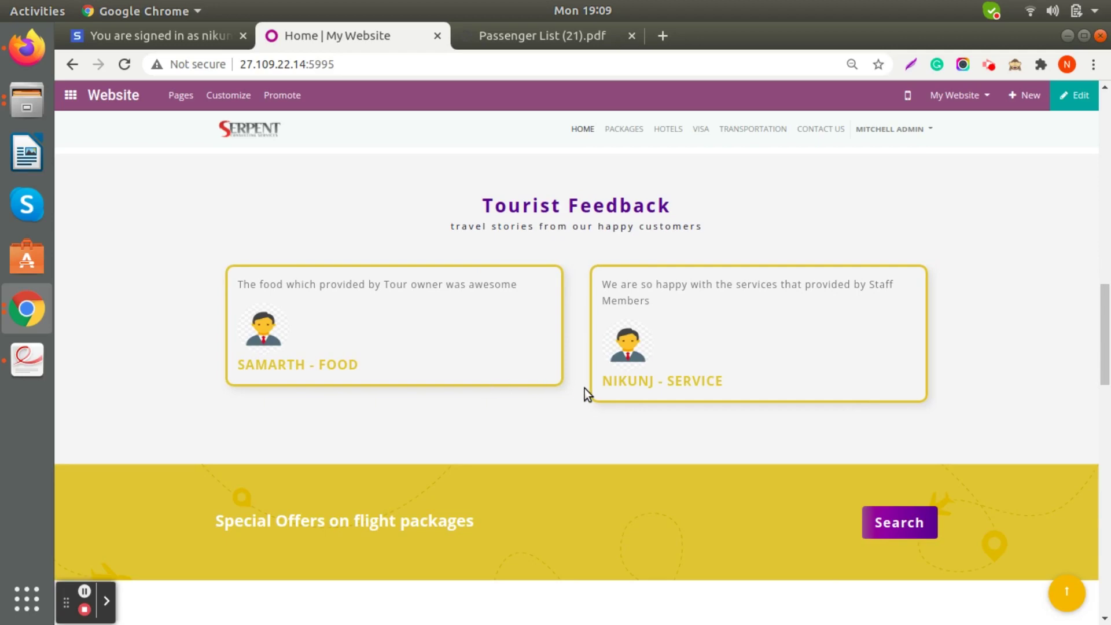
scroll(584, 387, down, 10)
scroll(585, 388, down, 2)
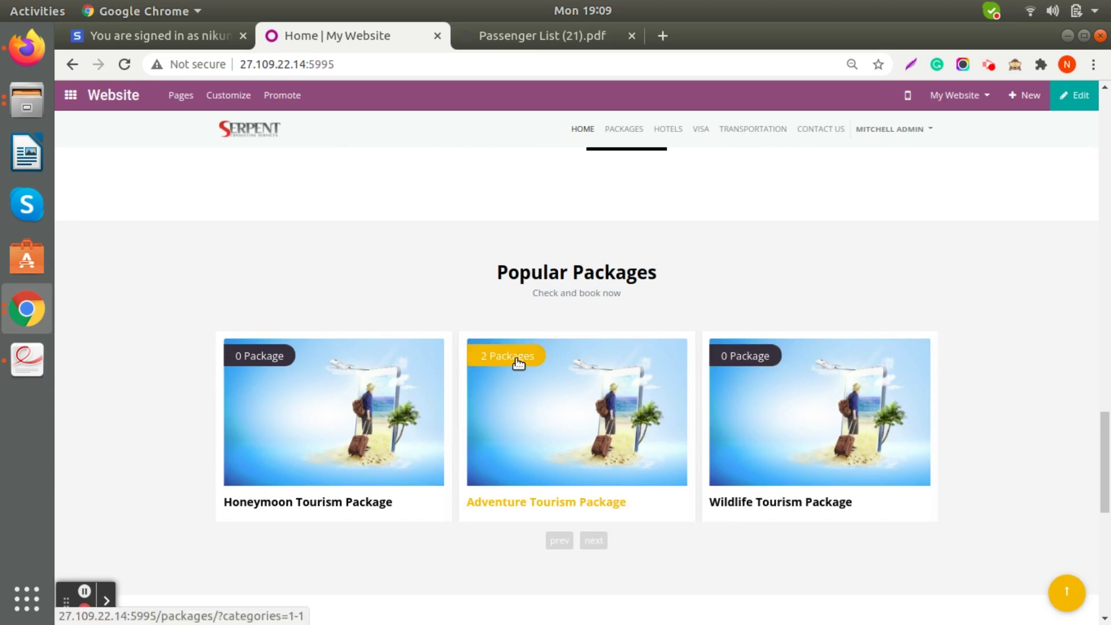
scroll(663, 538, down, 3)
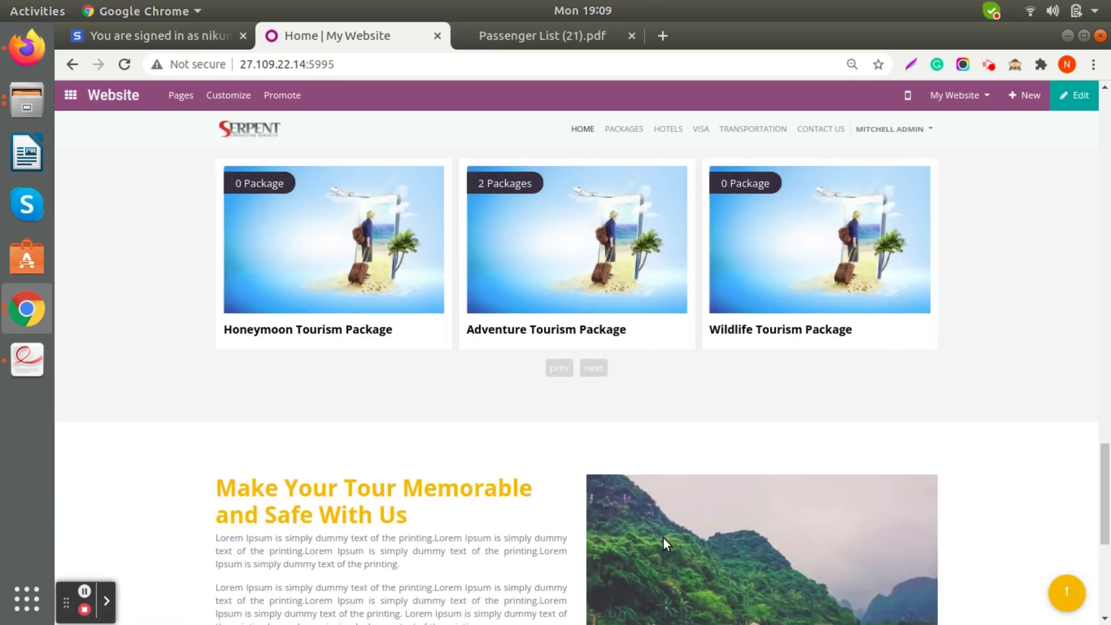
scroll(663, 536, down, 6)
scroll(663, 536, up, 3)
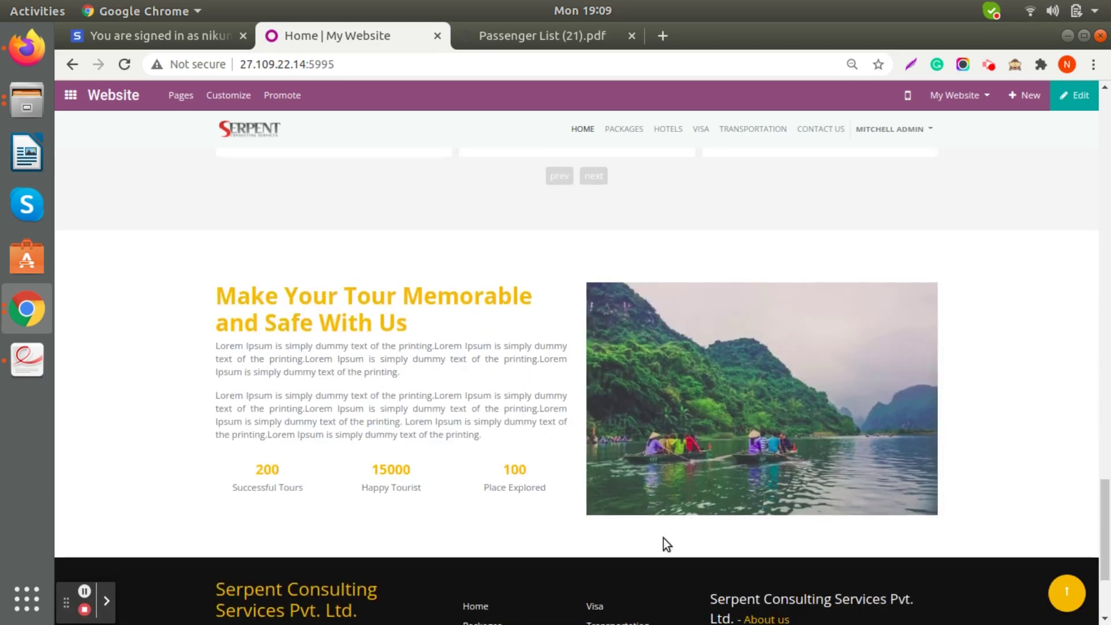
scroll(663, 537, up, 15)
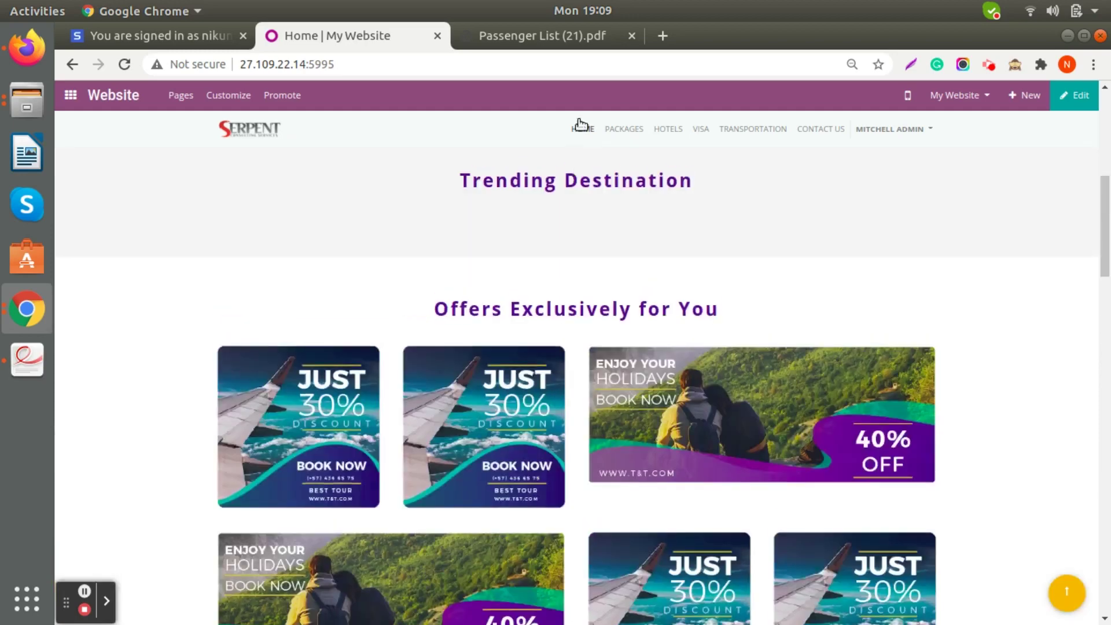
click(623, 129)
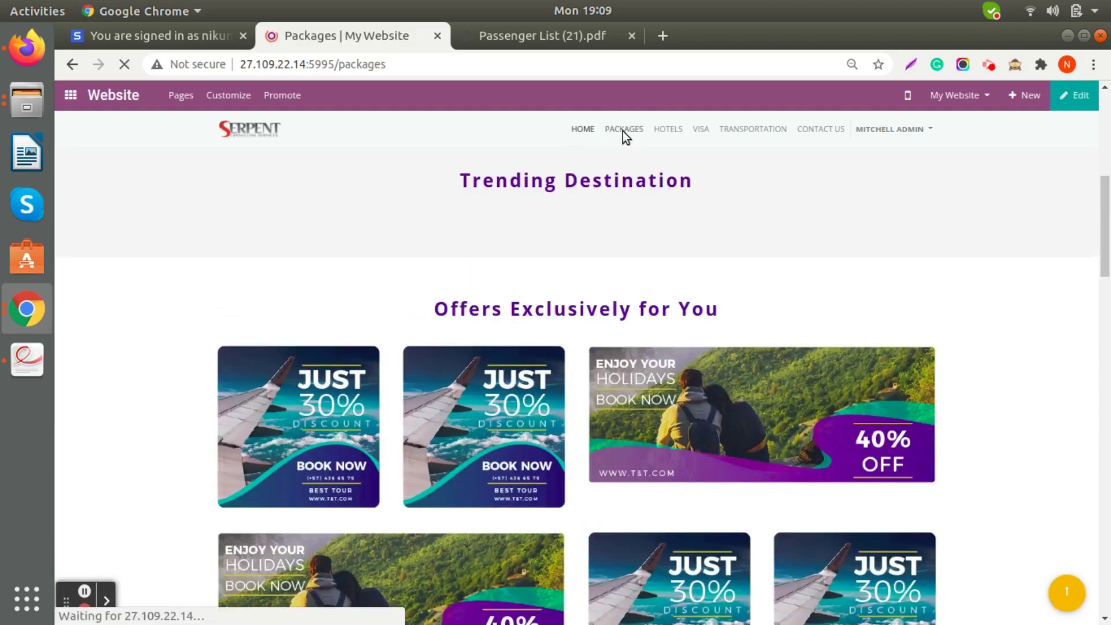
Open the LEH TRIP package card: 3 Nights / 4 Days at ₹ 19000.00 per person.
scroll(376, 290, down, 2)
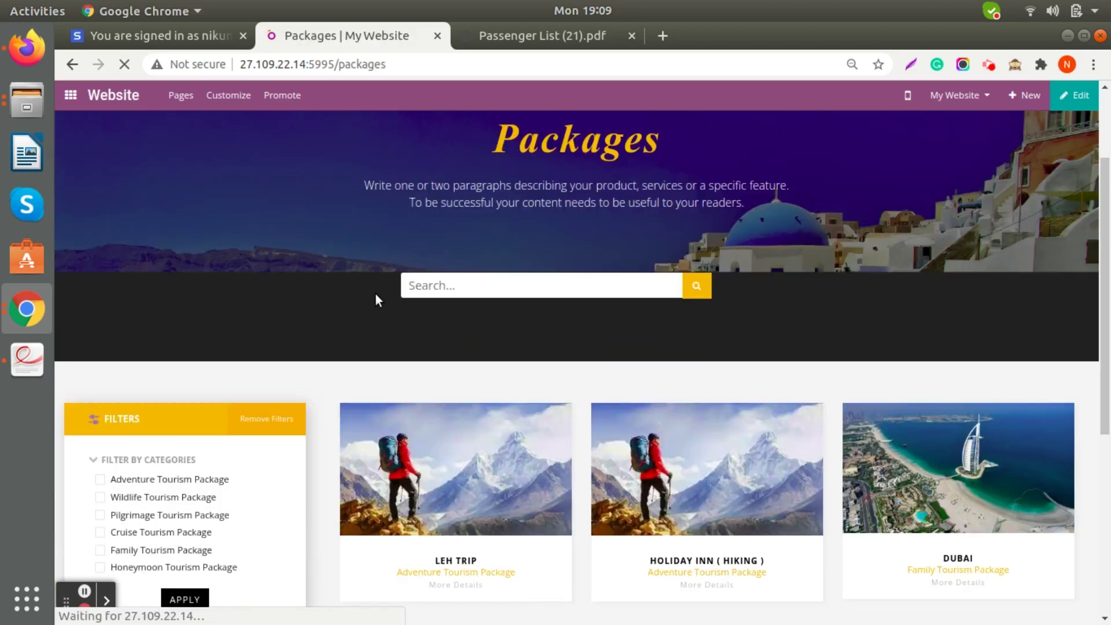
scroll(376, 294, down, 2)
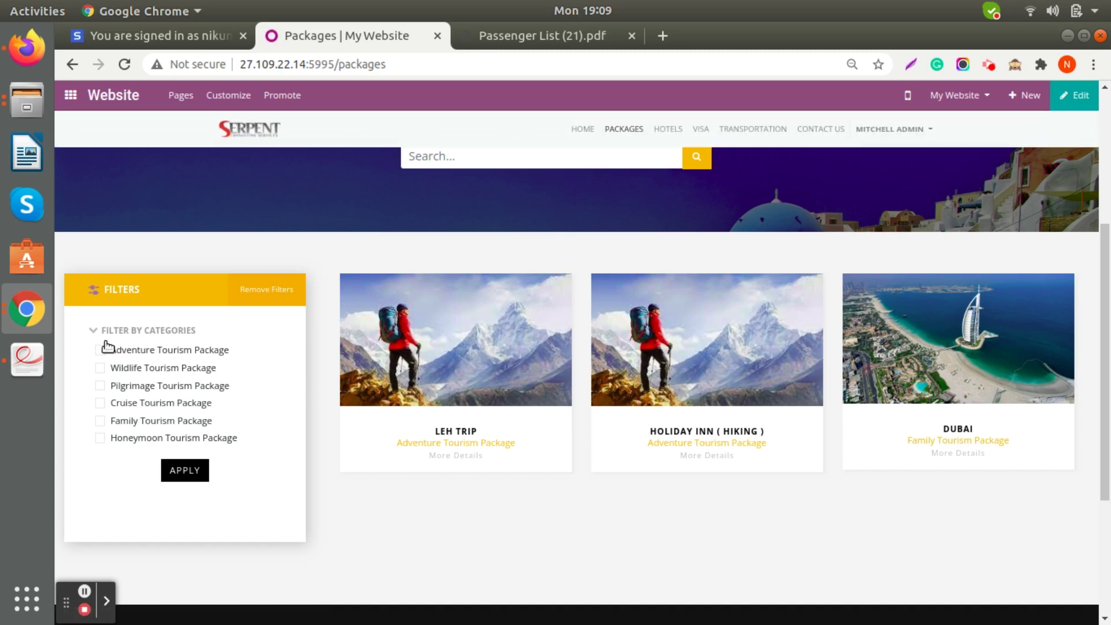
click(504, 355)
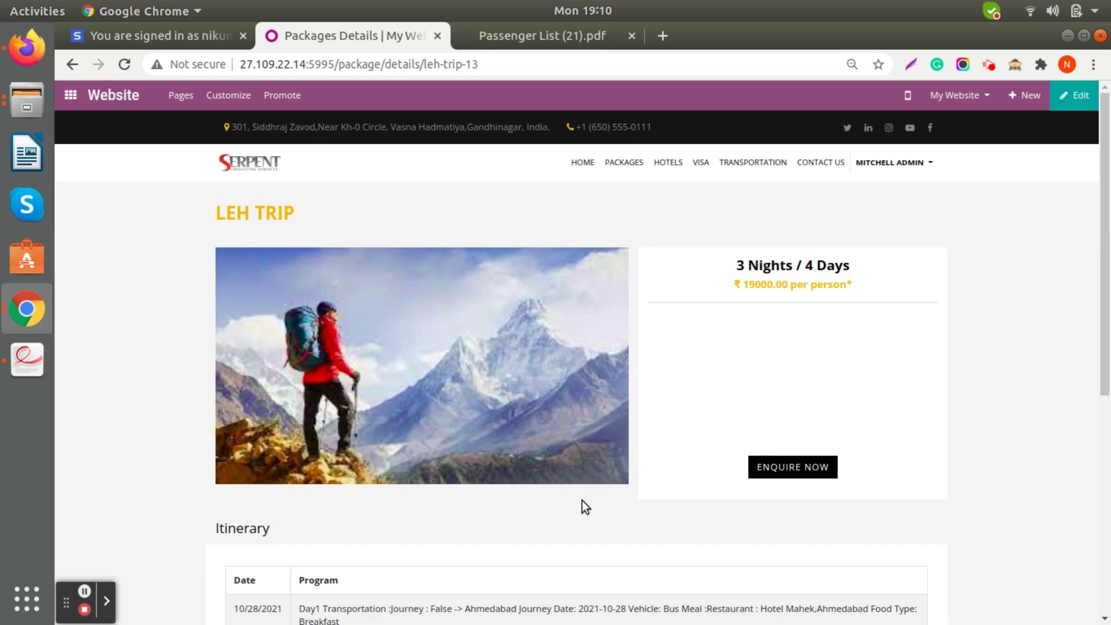
scroll(582, 501, down, 2)
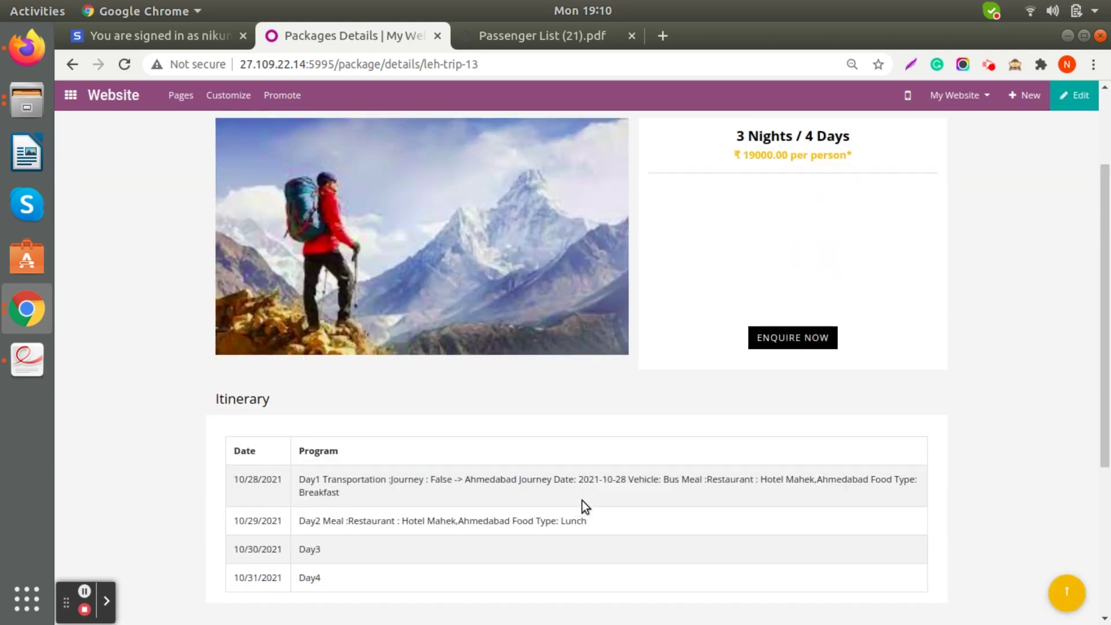
scroll(582, 501, up, 1)
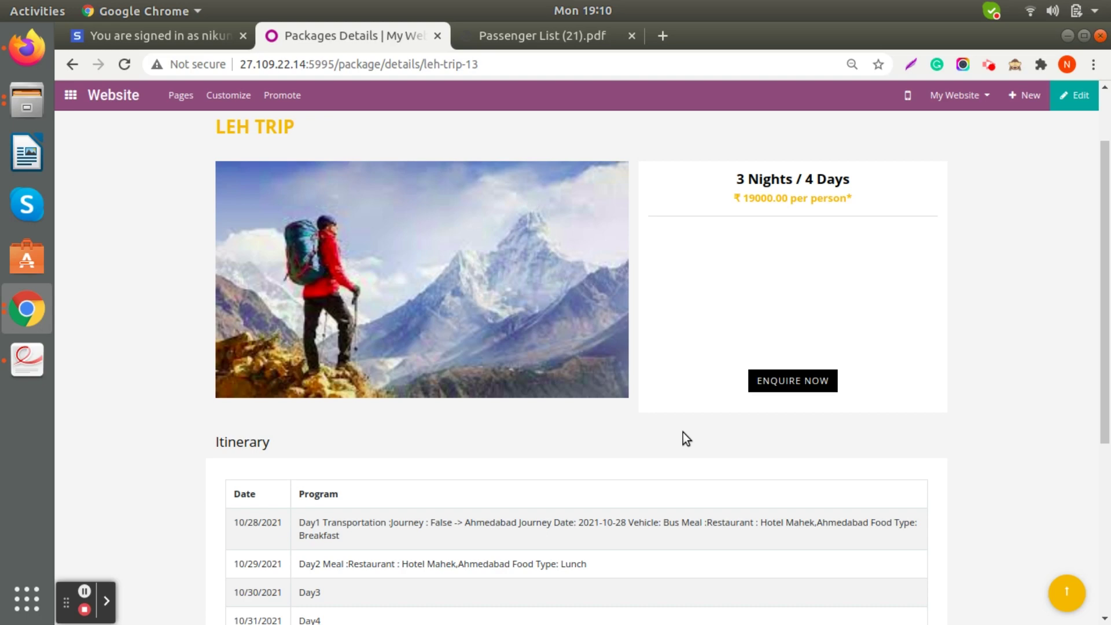
scroll(671, 426, up, 2)
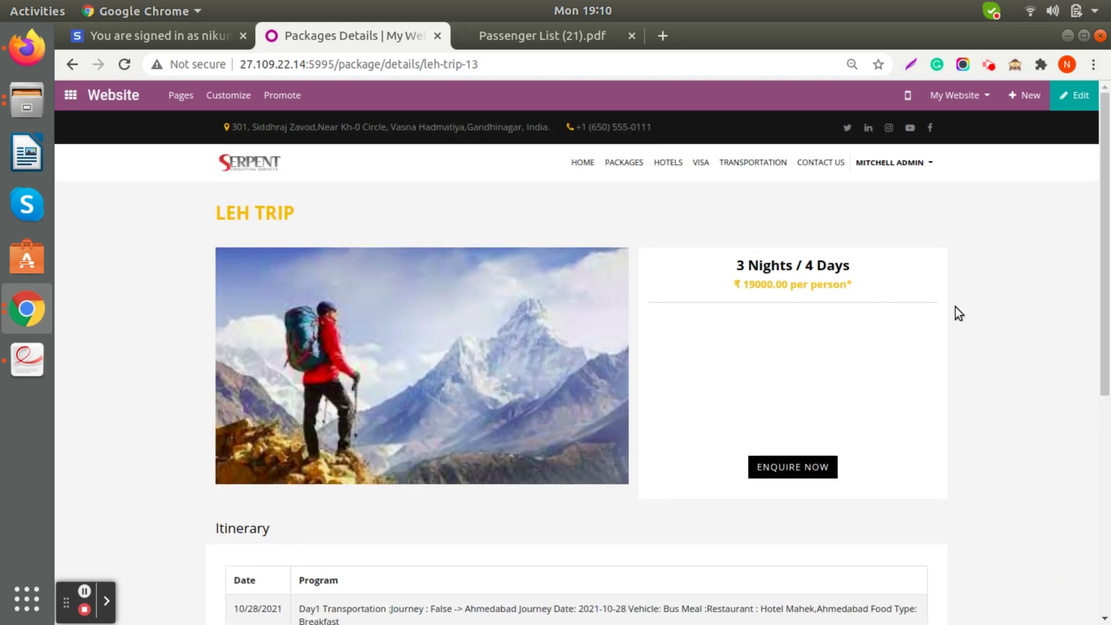
scroll(957, 341, down, 2)
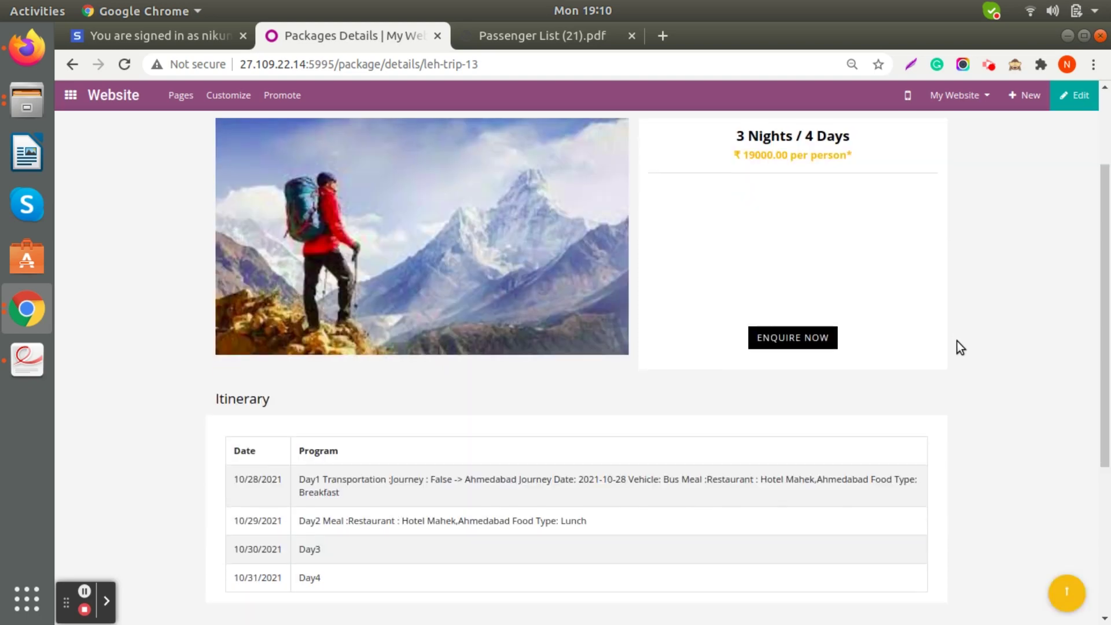
scroll(957, 342, down, 1)
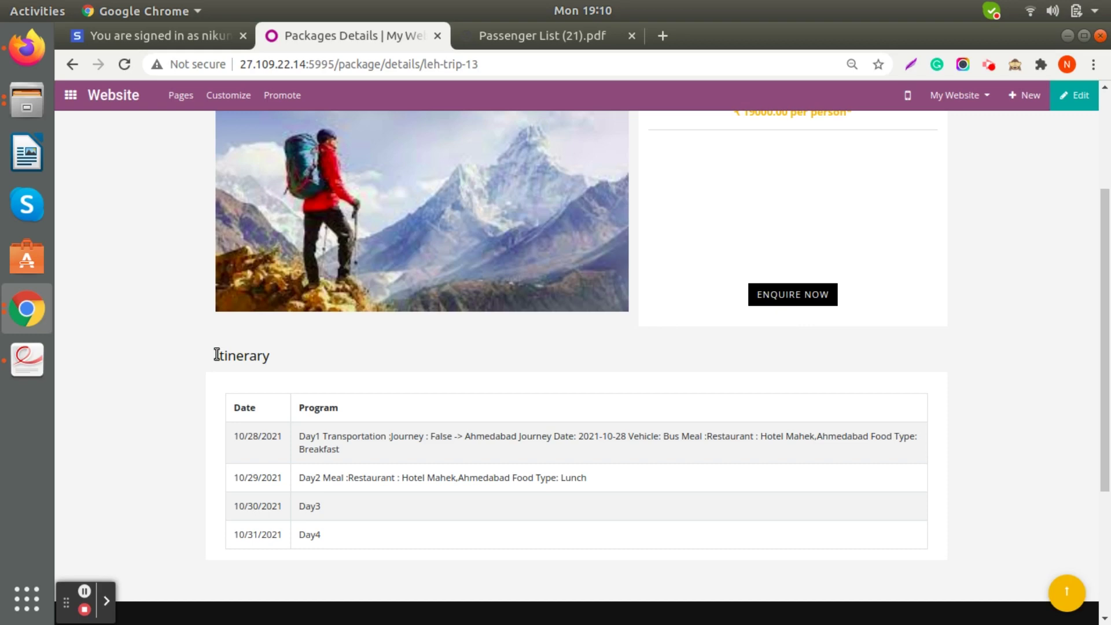
drag(217, 354, 280, 357)
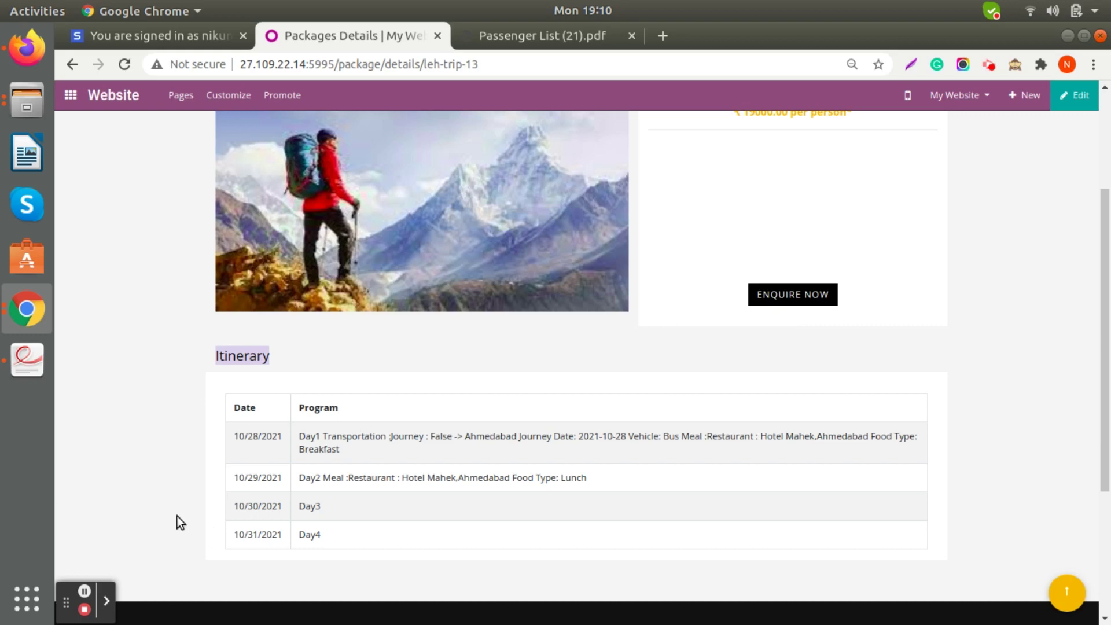
scroll(175, 510, up, 4)
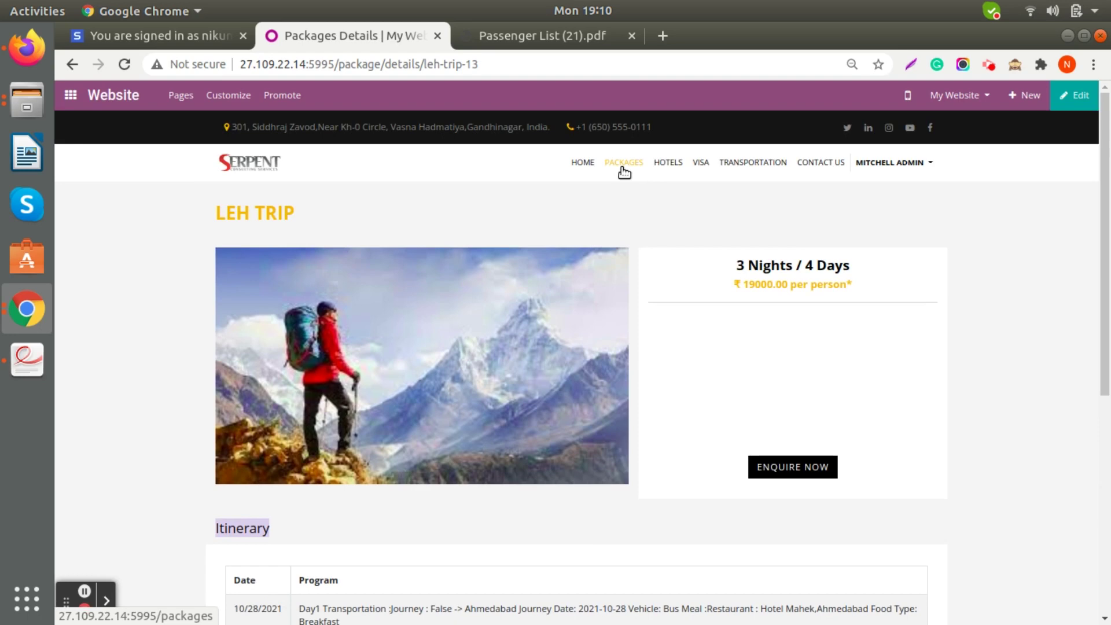
click(657, 164)
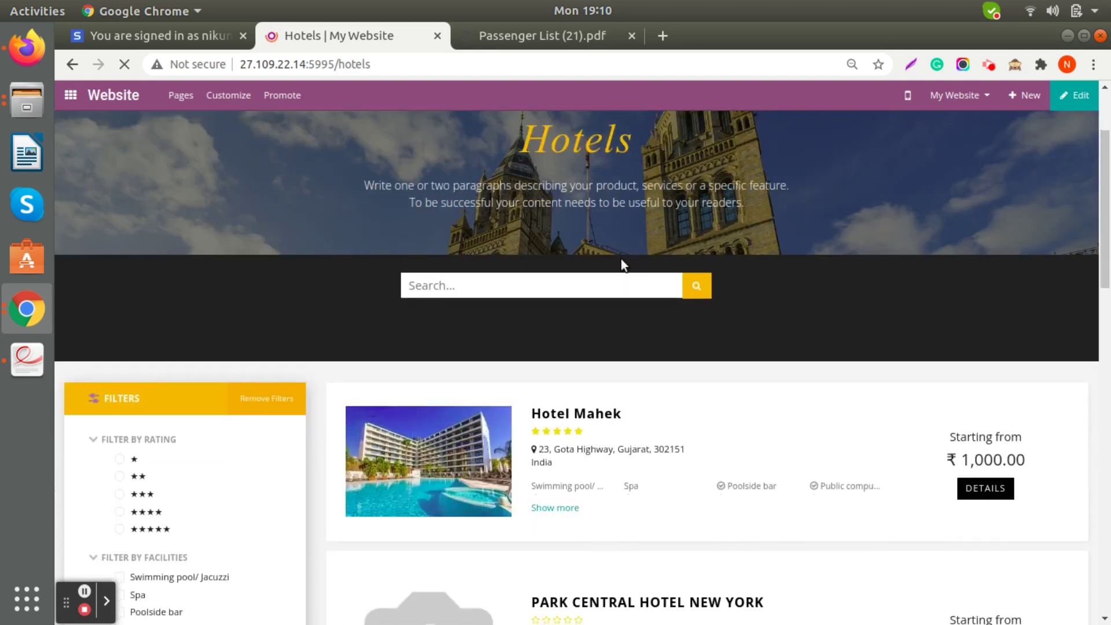
View Hotel Mahek's details page with its facilities, room prices and meal packages.
scroll(621, 265, down, 3)
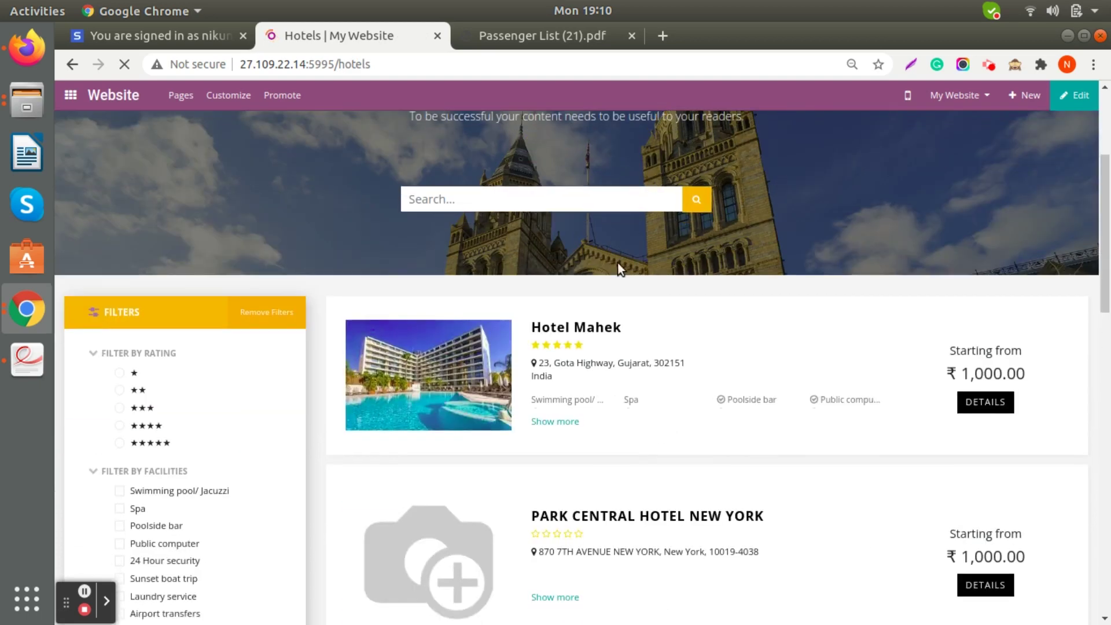
scroll(201, 377, down, 3)
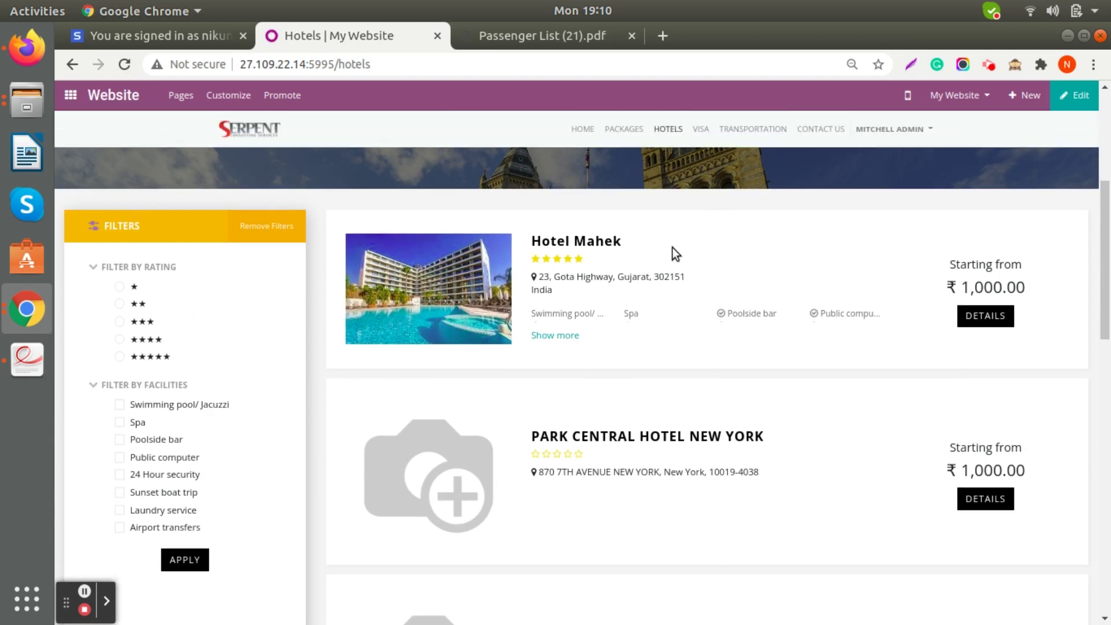
click(973, 315)
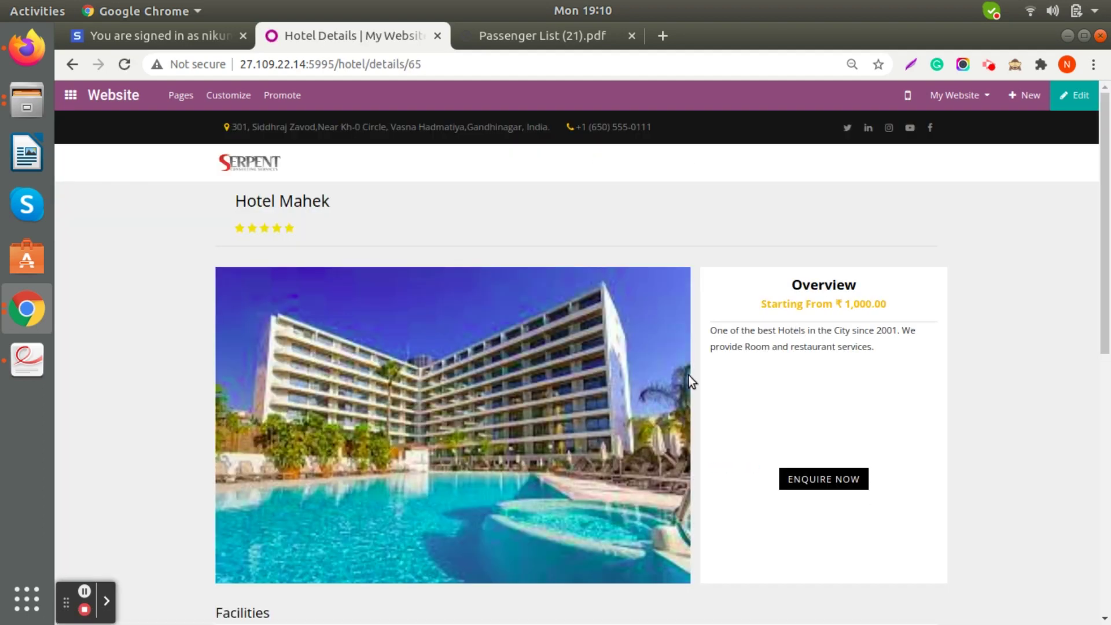
scroll(678, 385, down, 4)
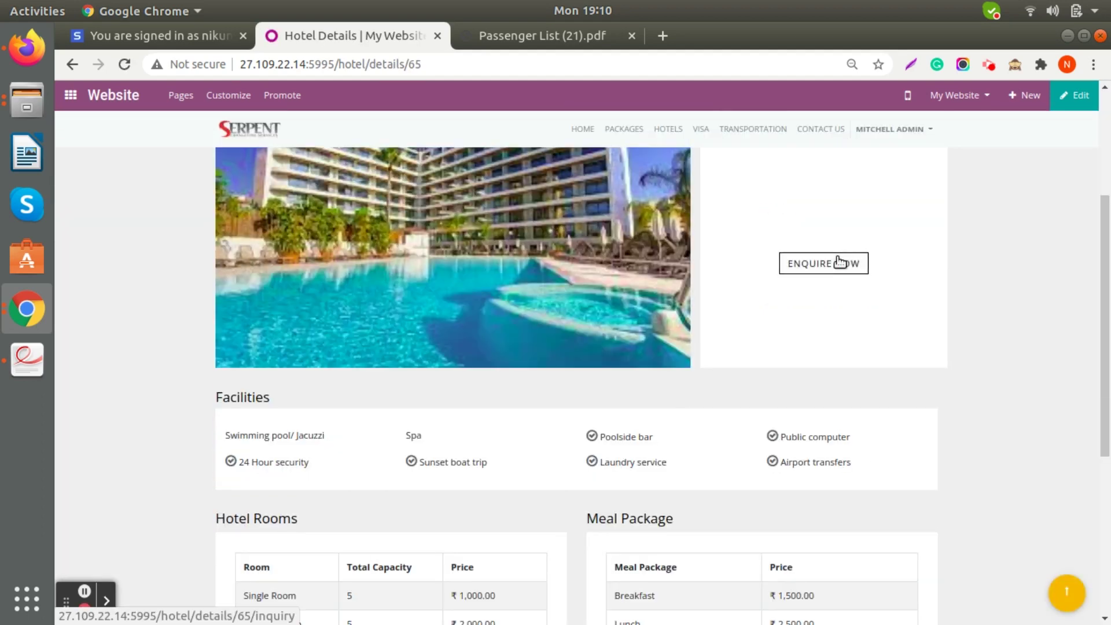
scroll(647, 367, down, 3)
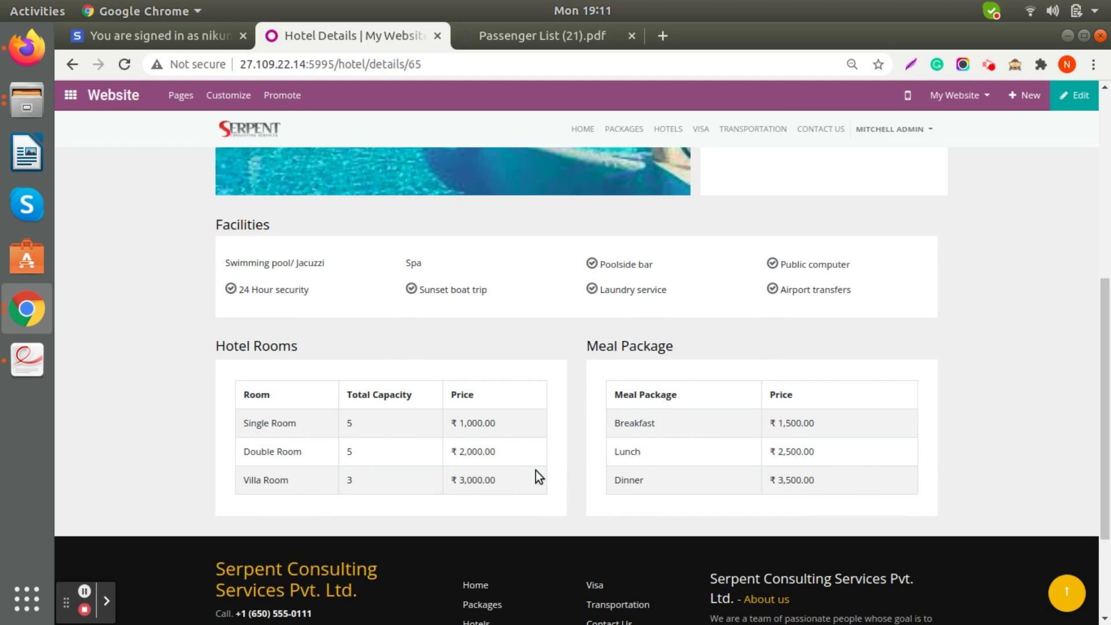
scroll(535, 477, up, 7)
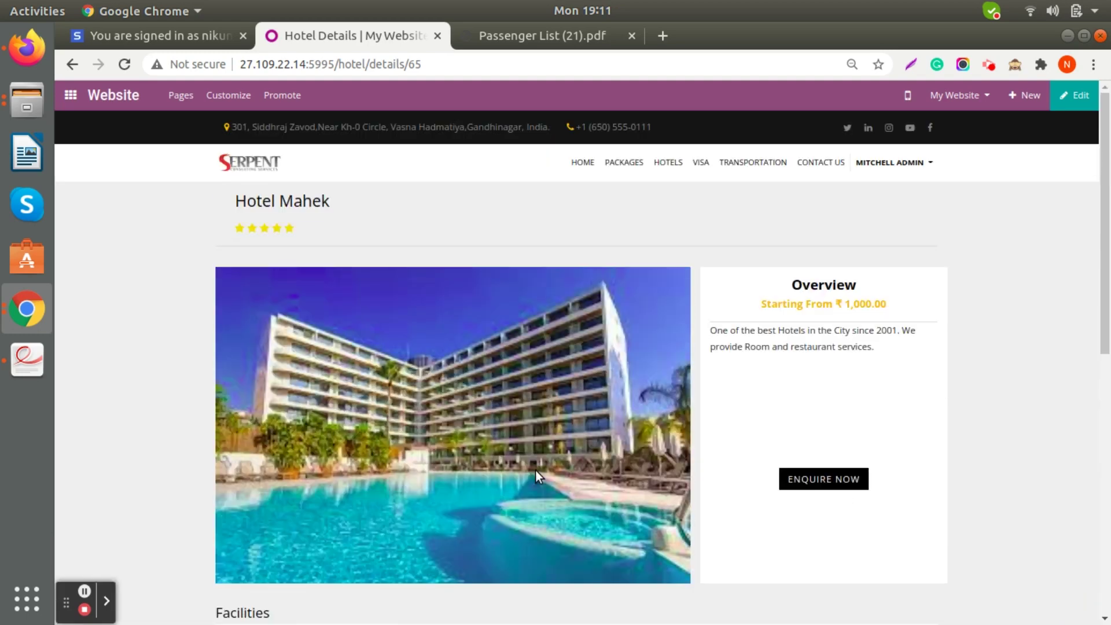
click(700, 164)
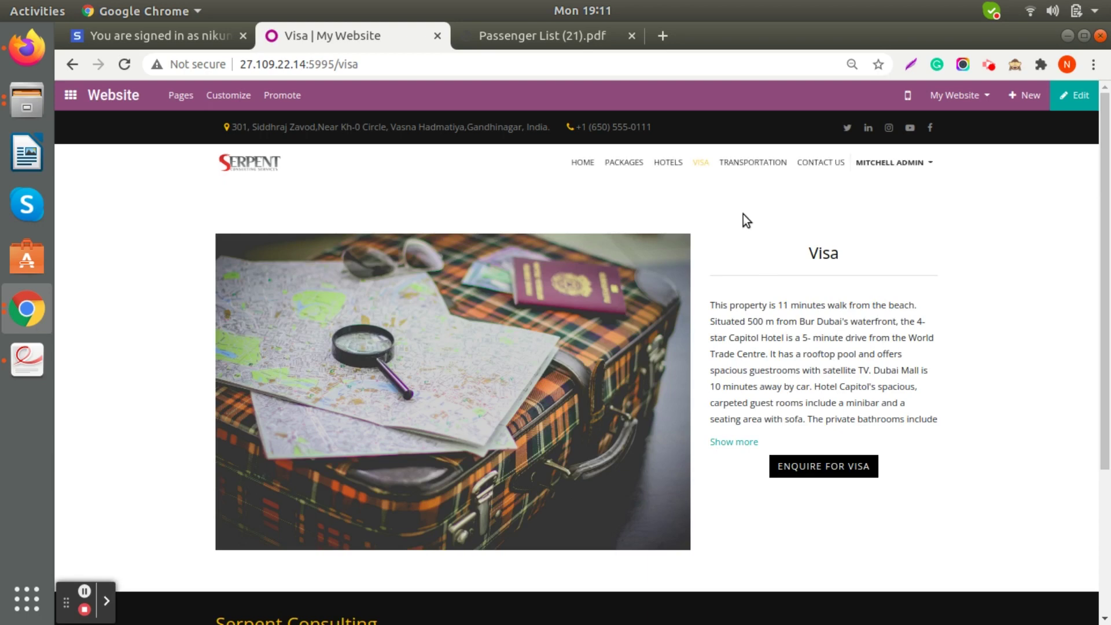
Look over the Transportation inquiry form, then return to the website's Packages page.
click(751, 164)
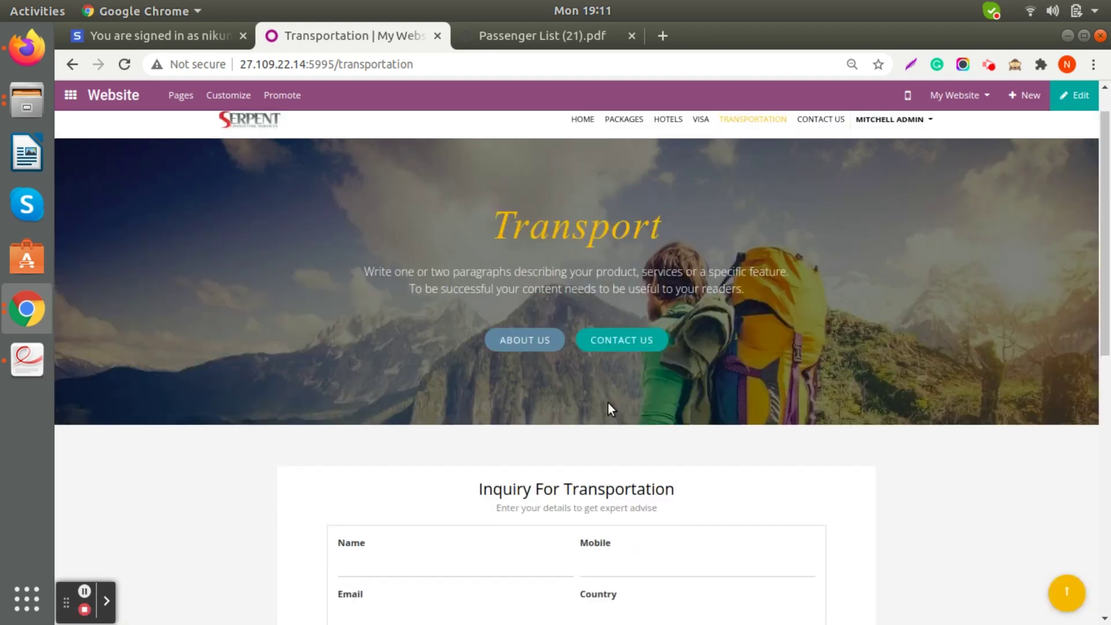
scroll(636, 232, up, 1)
click(631, 160)
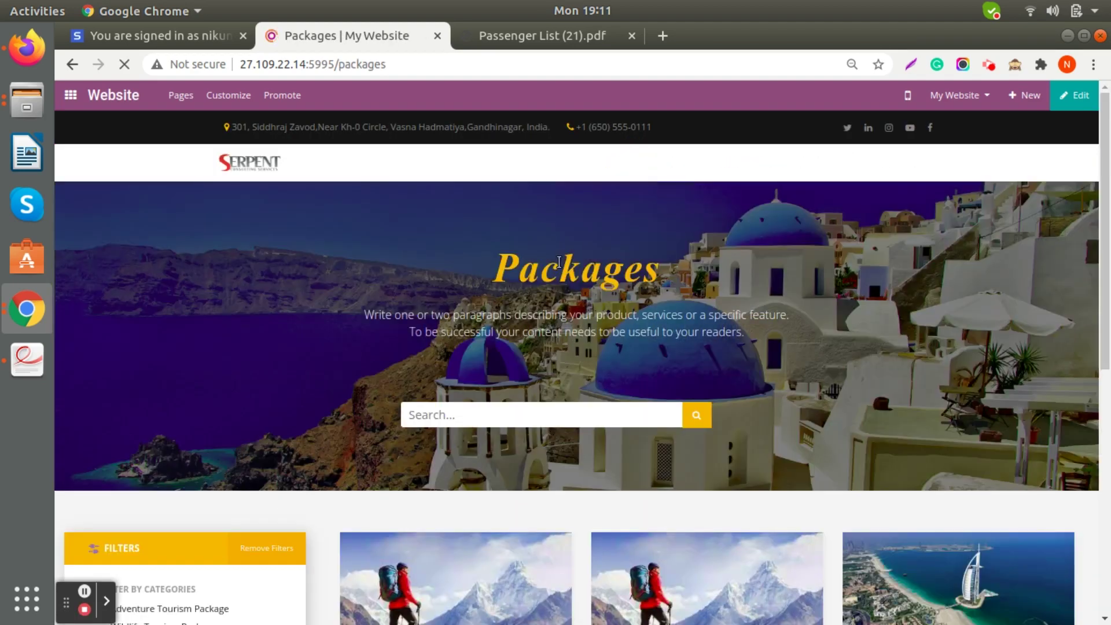
Open the inquiry form on the LEH TRIP package details page.
scroll(434, 372, down, 2)
click(455, 449)
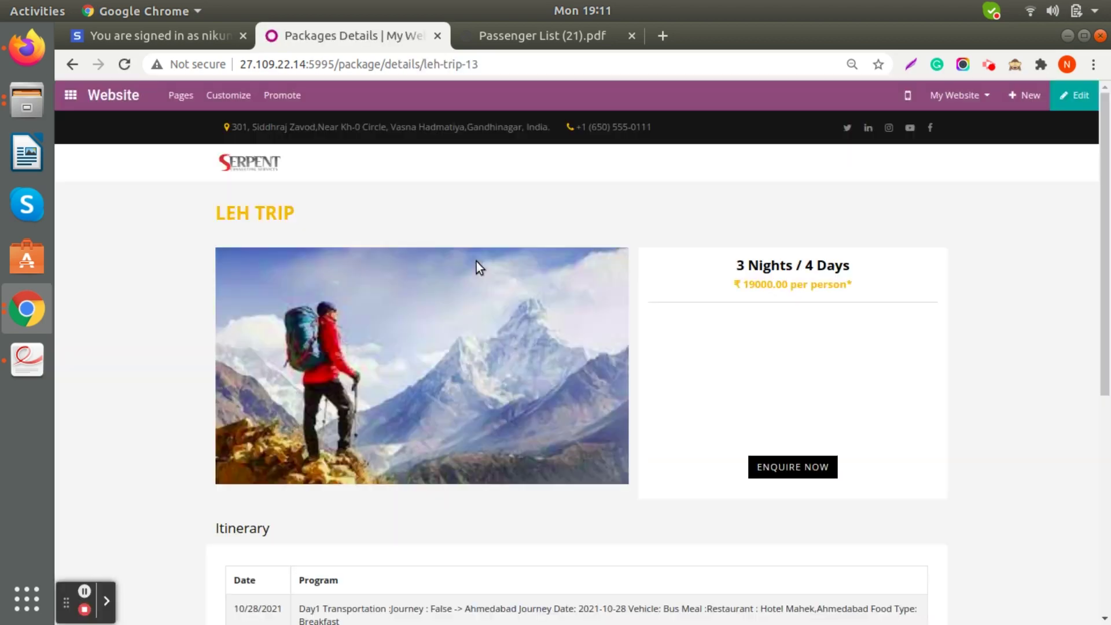
scroll(479, 266, down, 3)
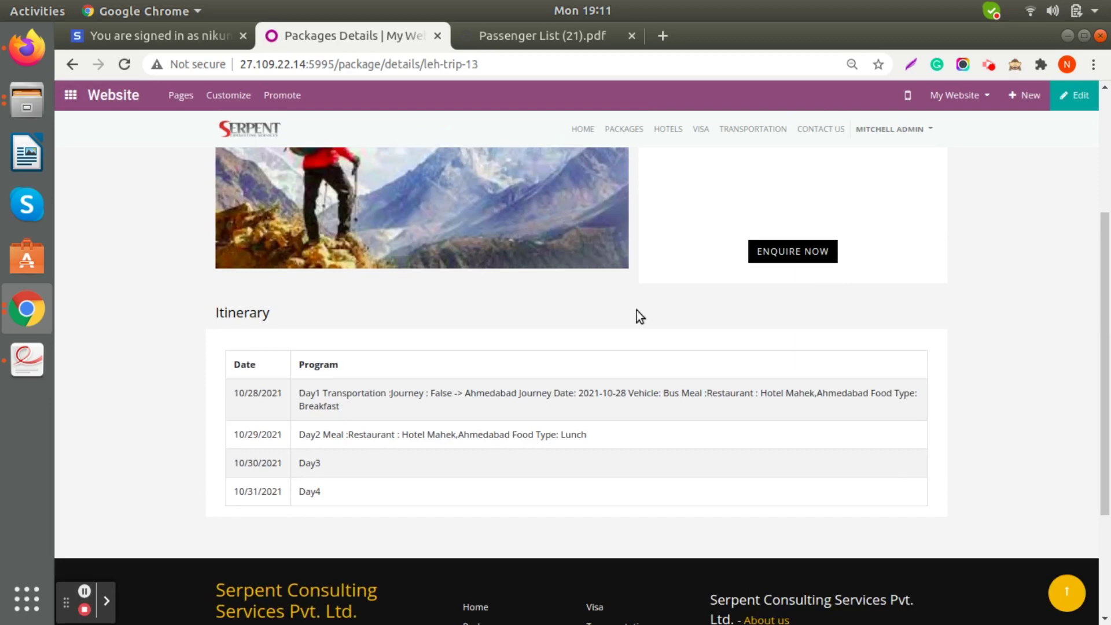
scroll(636, 311, up, 3)
click(776, 387)
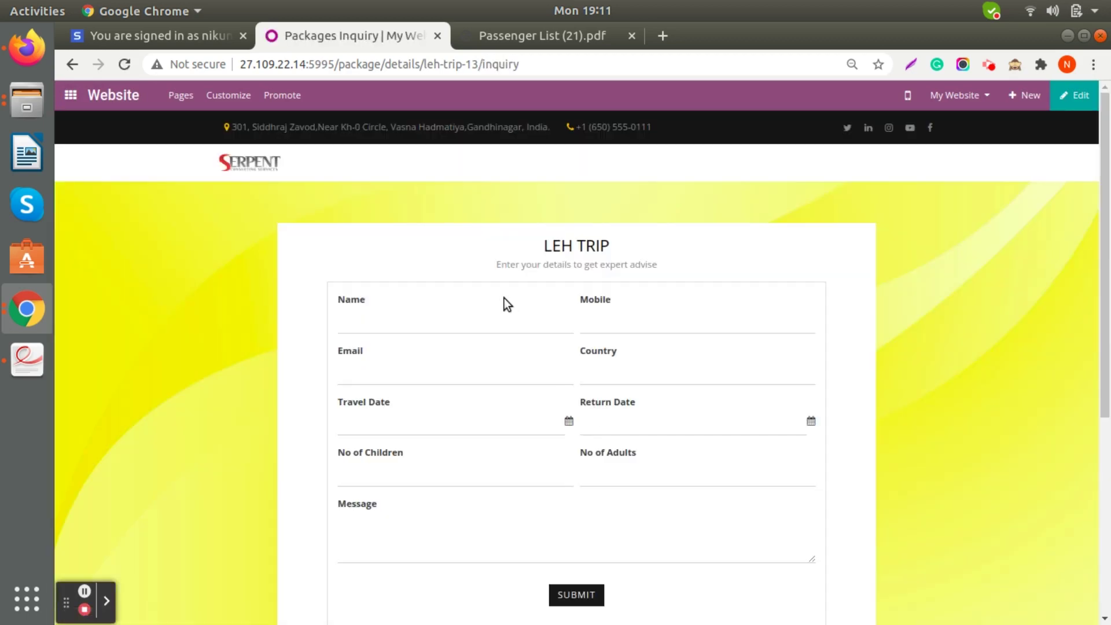
Enter the inquirer's name, mobile number, email address and country.
click(465, 316)
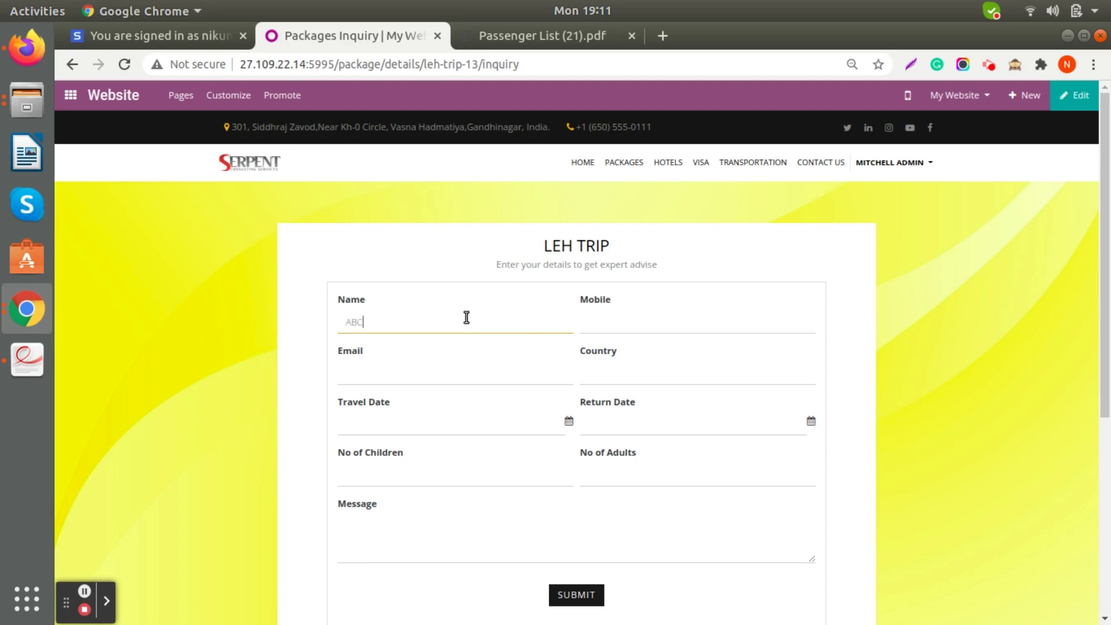
click(629, 326)
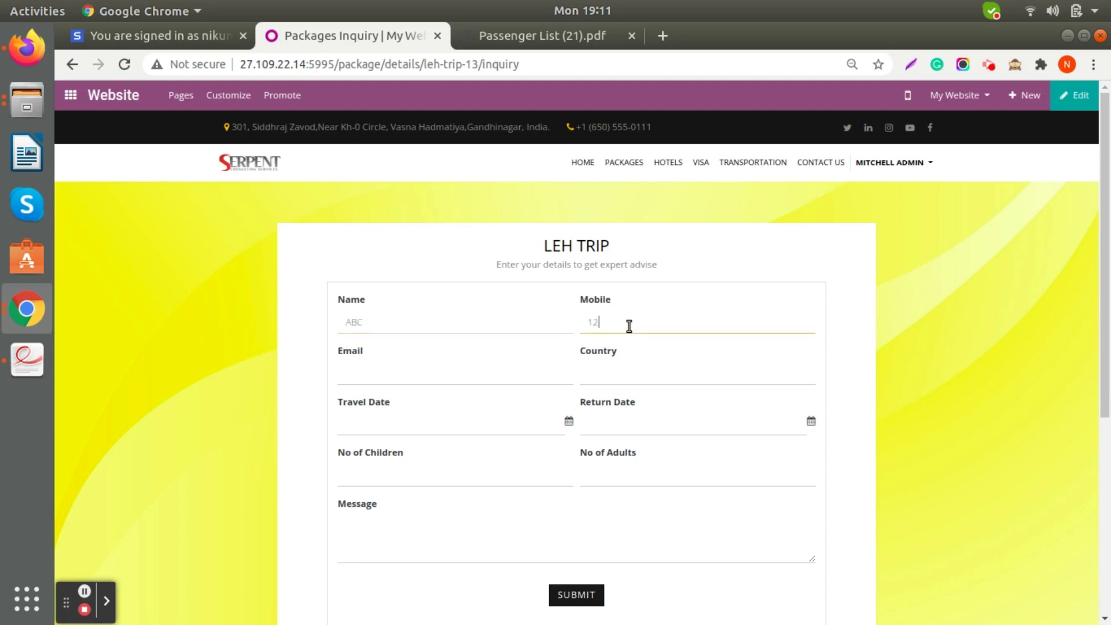
click(516, 368)
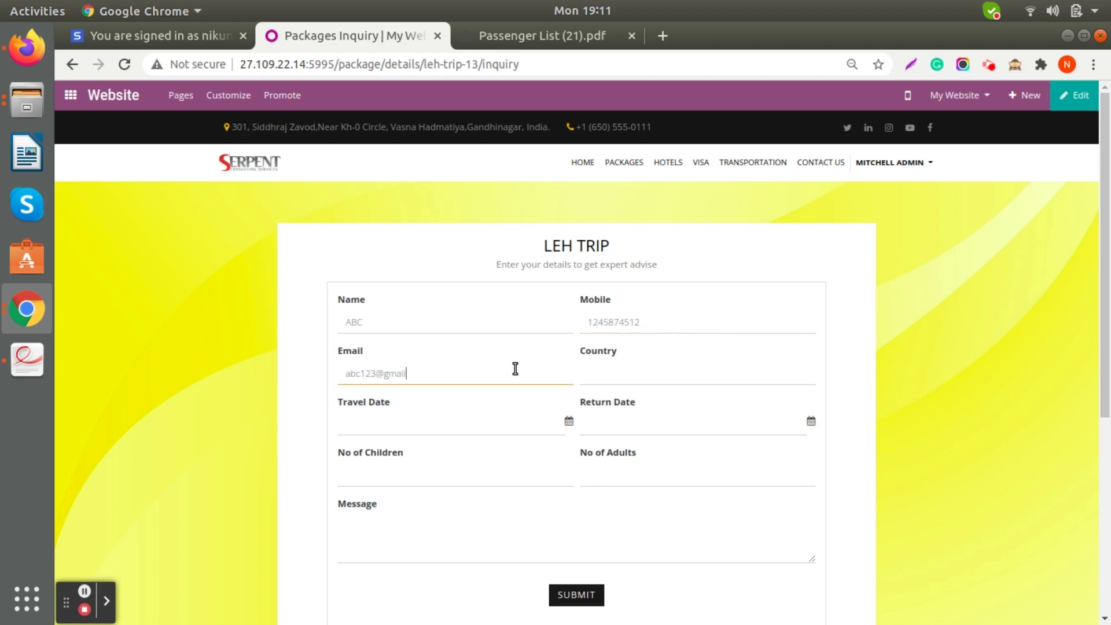
key(Tab)
text(Iceland)
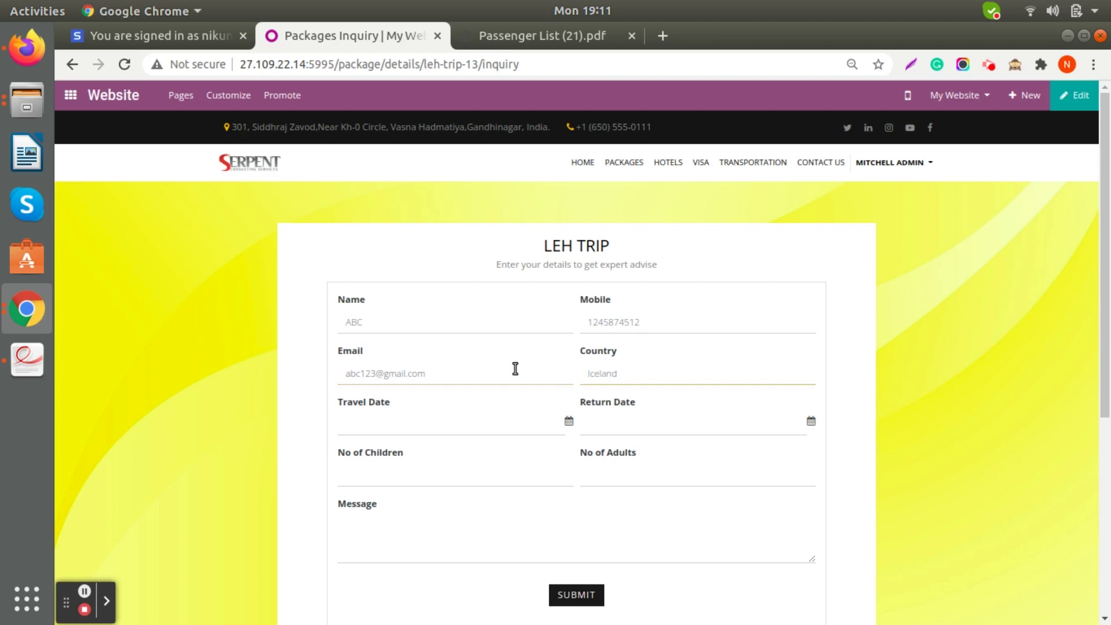
Set travel 10/06/2021, return 10/08/2021, 0 children, one adult, add a message and submit.
click(393, 419)
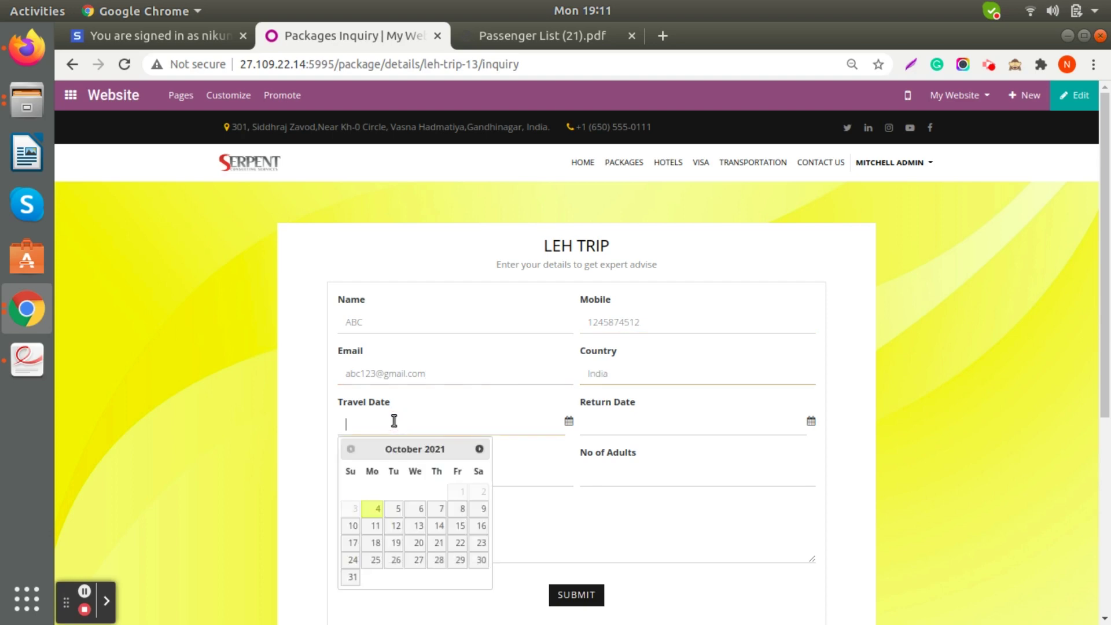
click(419, 508)
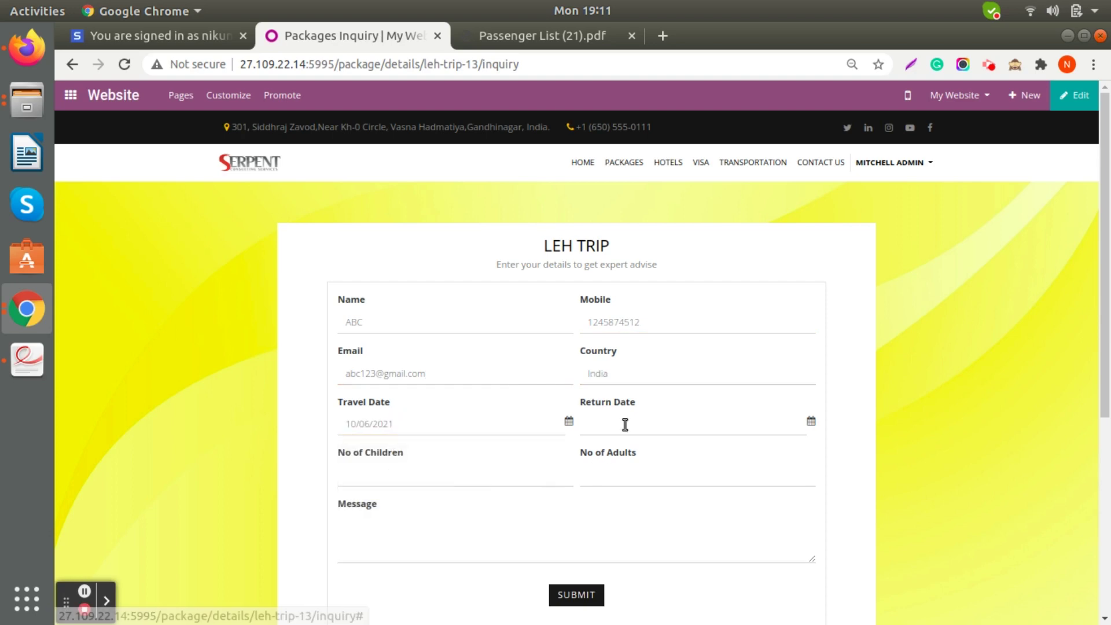
click(648, 425)
click(704, 511)
click(451, 476)
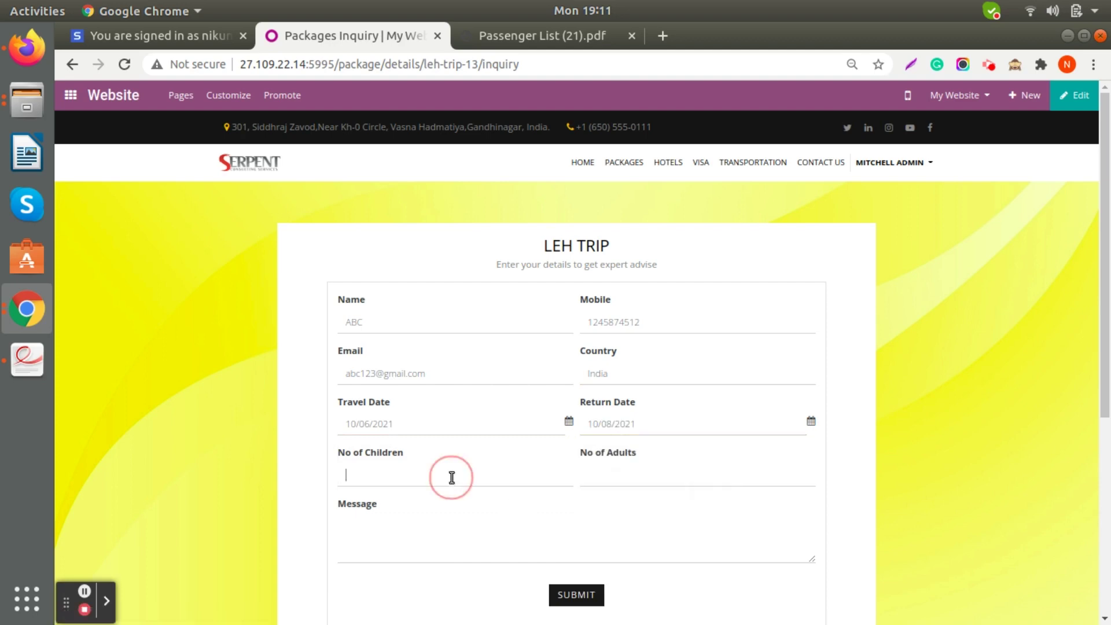
text(0)
click(613, 470)
click(505, 530)
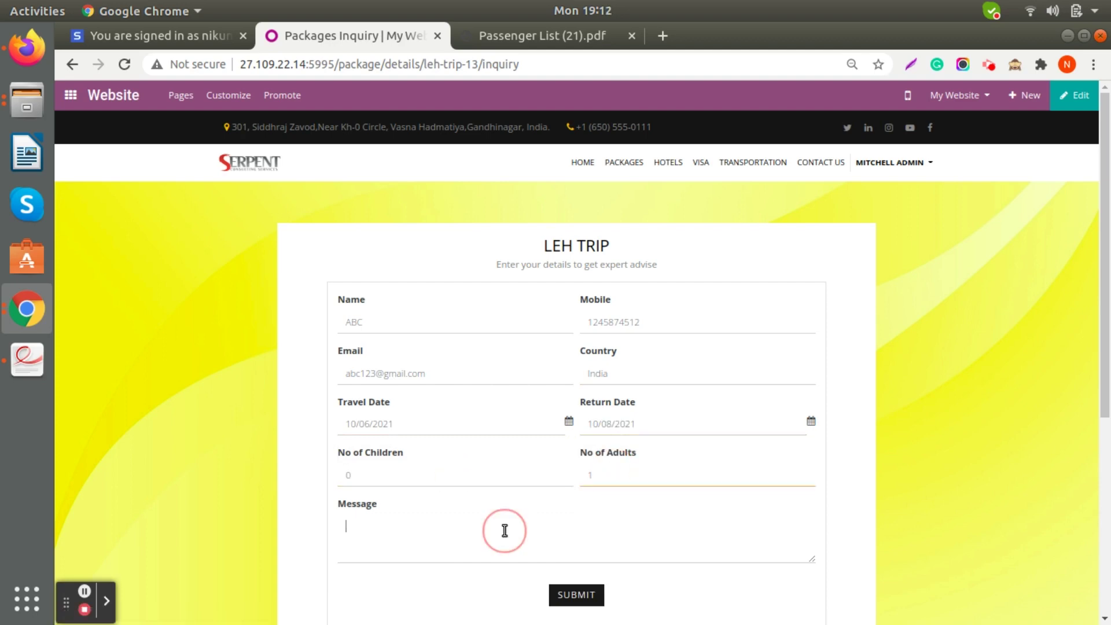
text(Hi How are you ?)
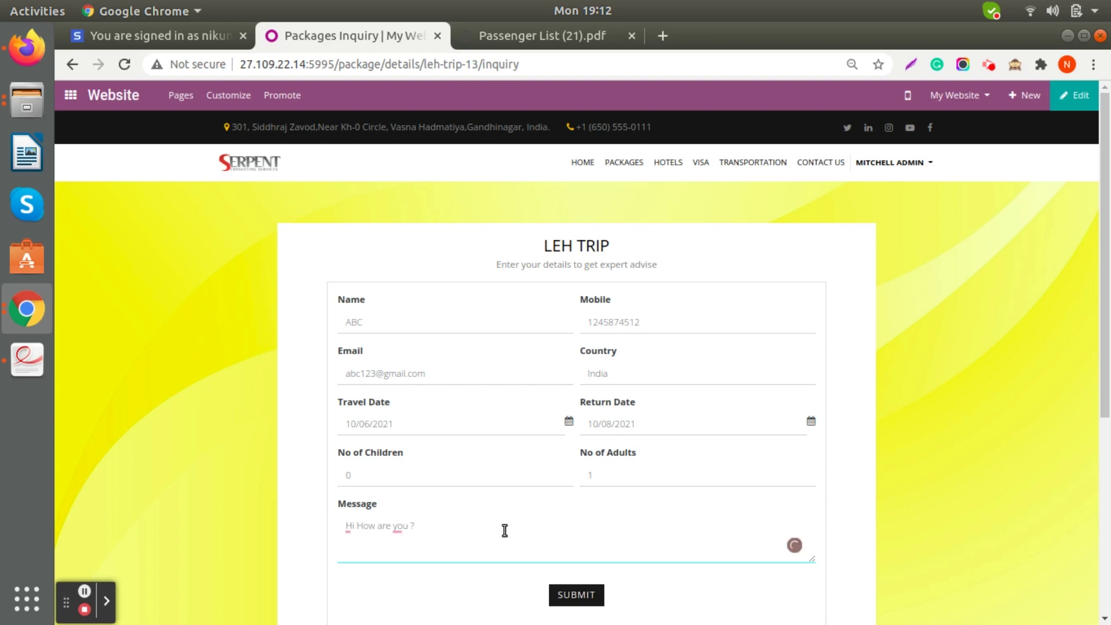
click(574, 596)
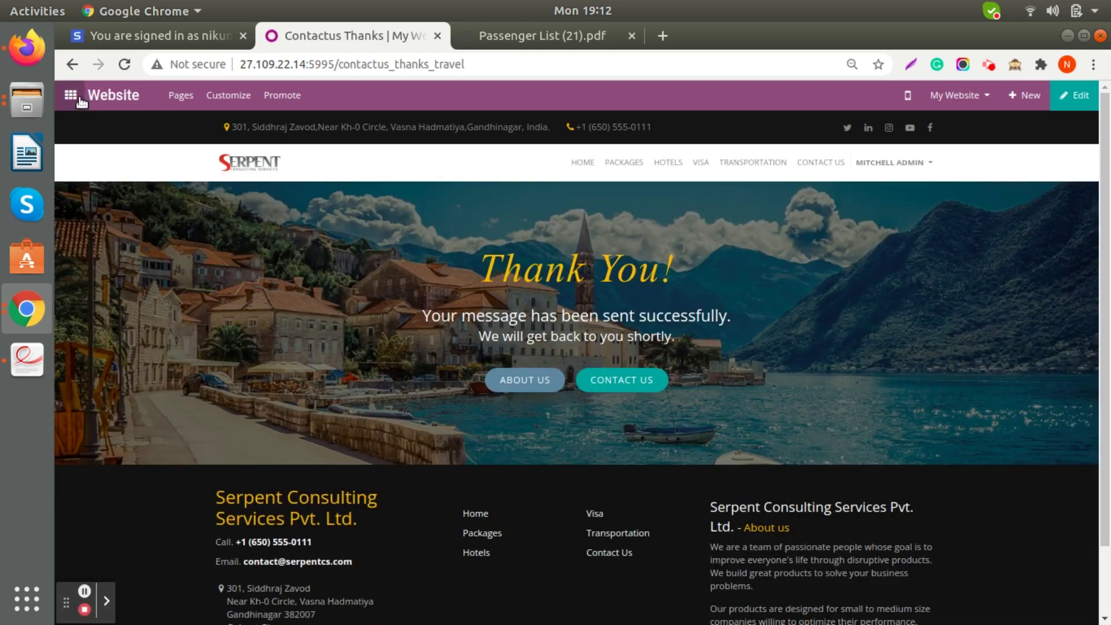
Open the CRM leads list and search for 'abc'.
click(71, 95)
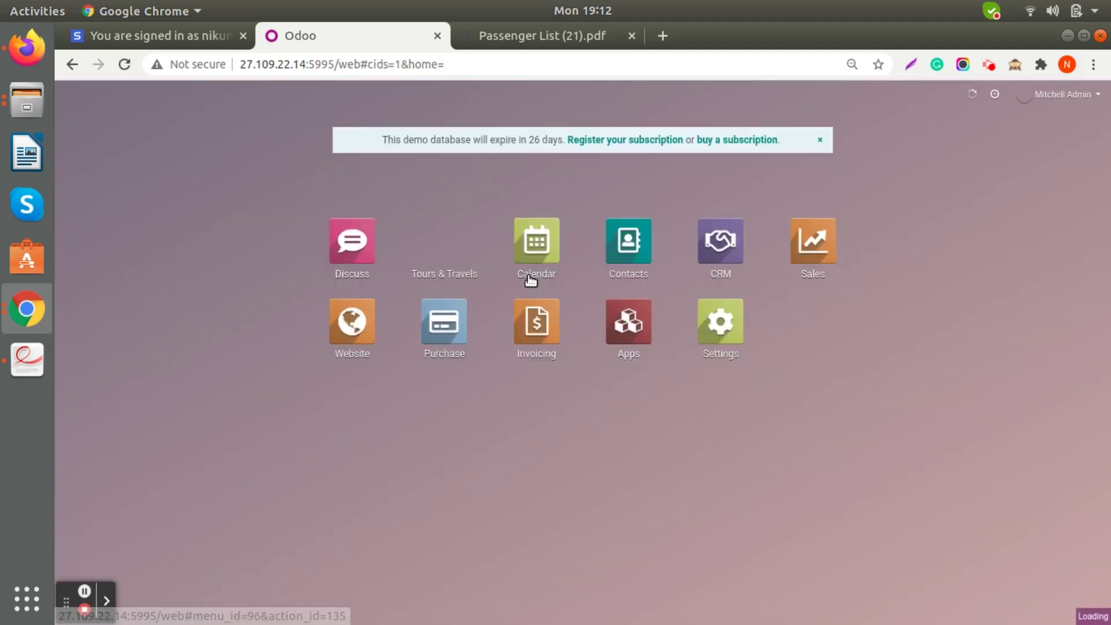
click(719, 248)
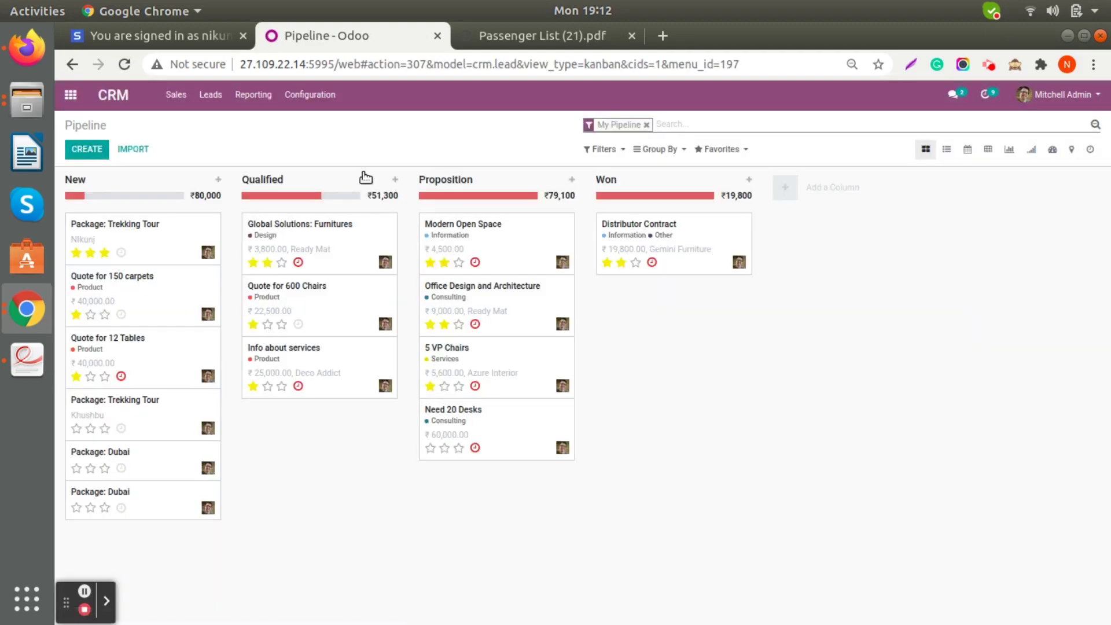
click(202, 98)
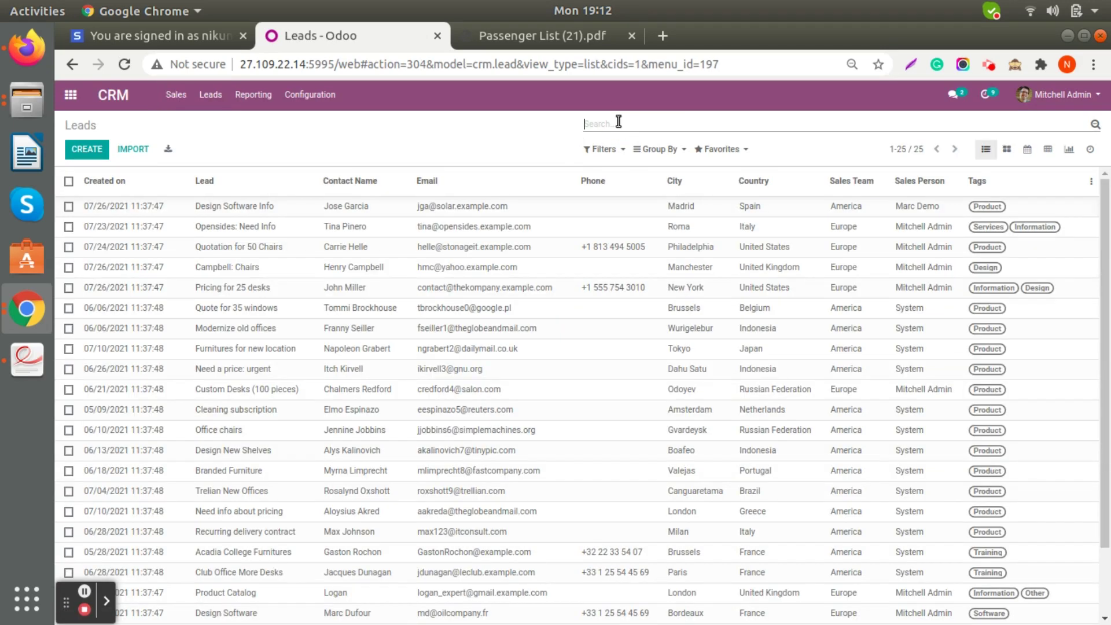
text(abc)
key(Return)
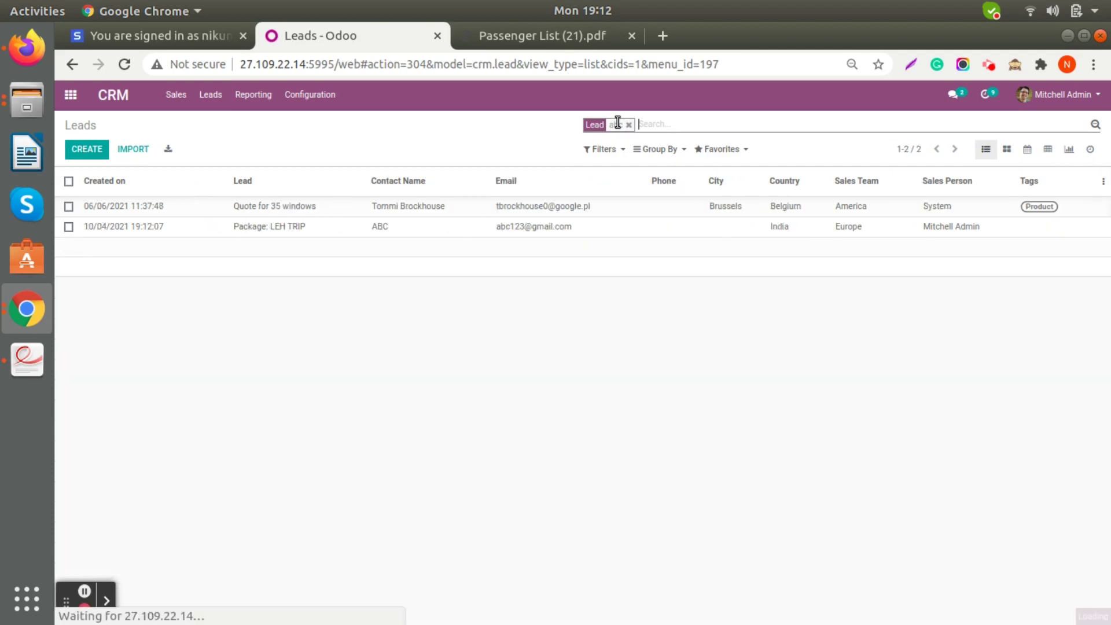
Open the Package: LEH TRIP lead and review its details at 90% page zoom.
click(407, 230)
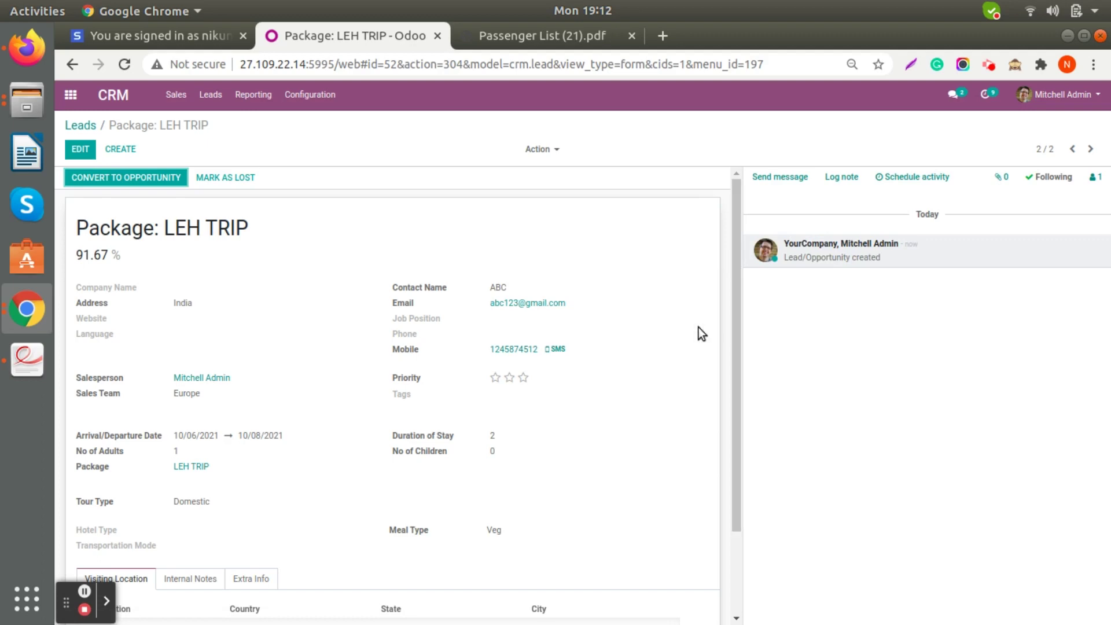
scroll(692, 329, down, 1)
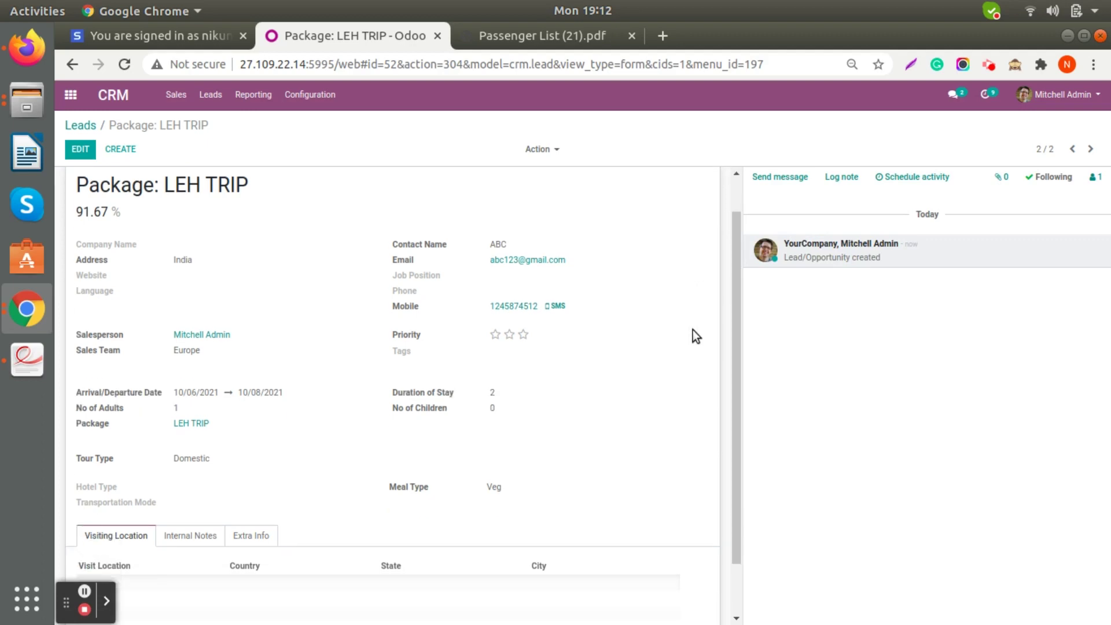
scroll(692, 330, up, 1)
click(852, 64)
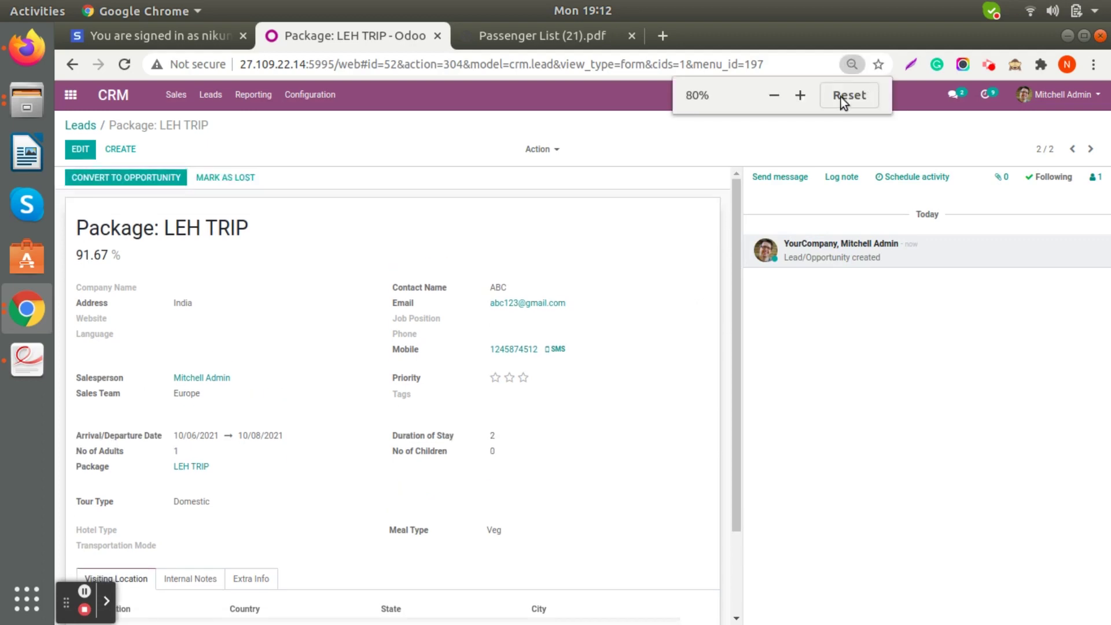
click(800, 95)
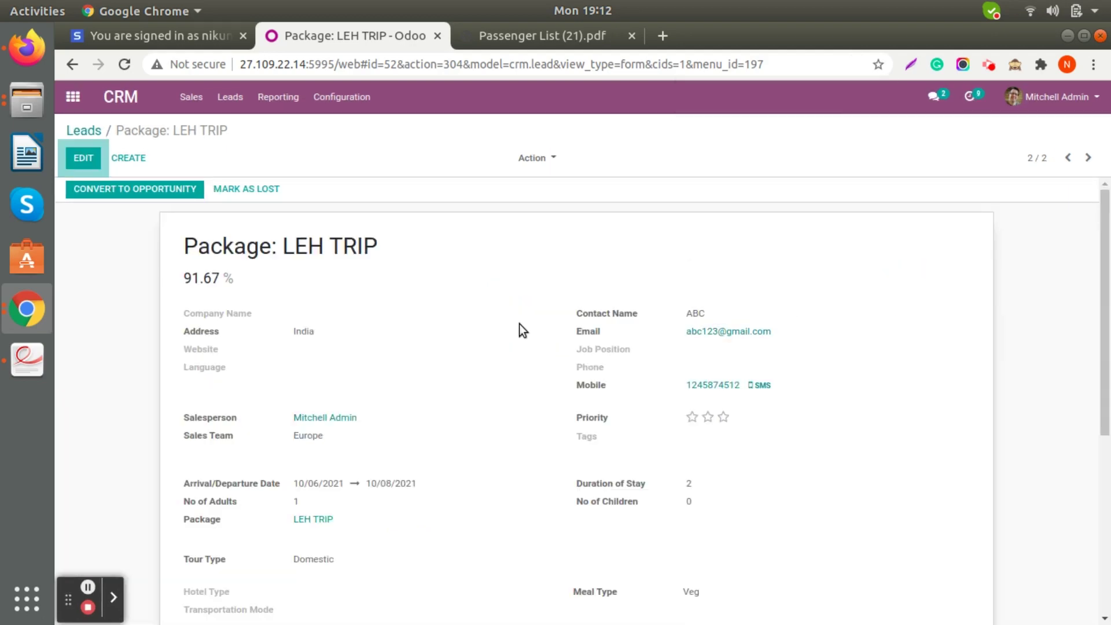
scroll(516, 325, down, 2)
Convert the LEH TRIP lead with 'Create a new customer' and view its empty tour registrations.
scroll(516, 324, up, 2)
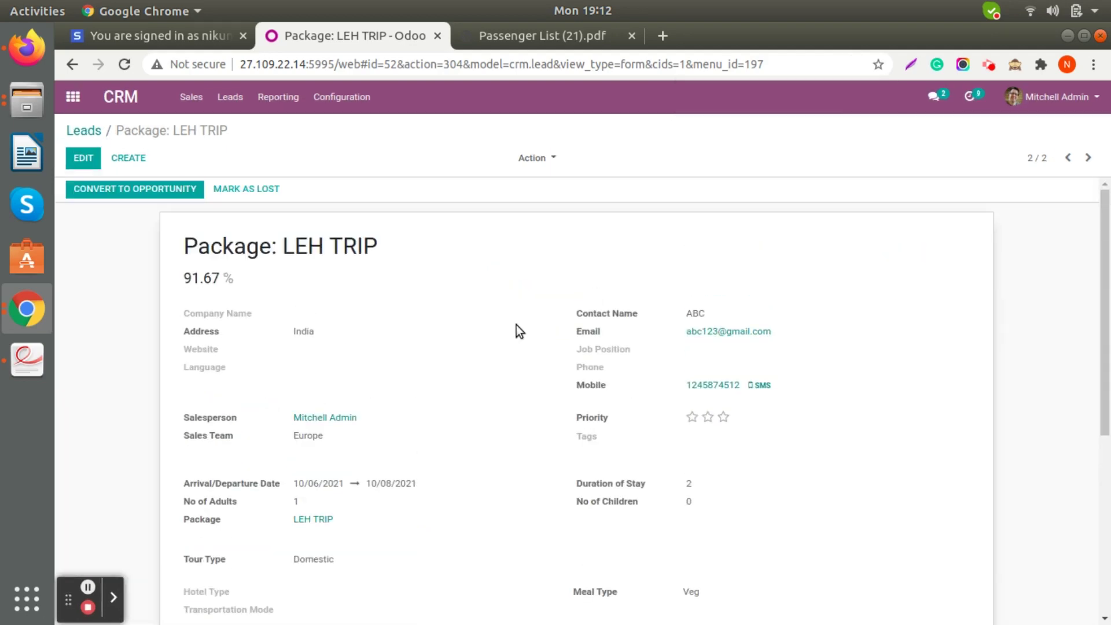
click(115, 191)
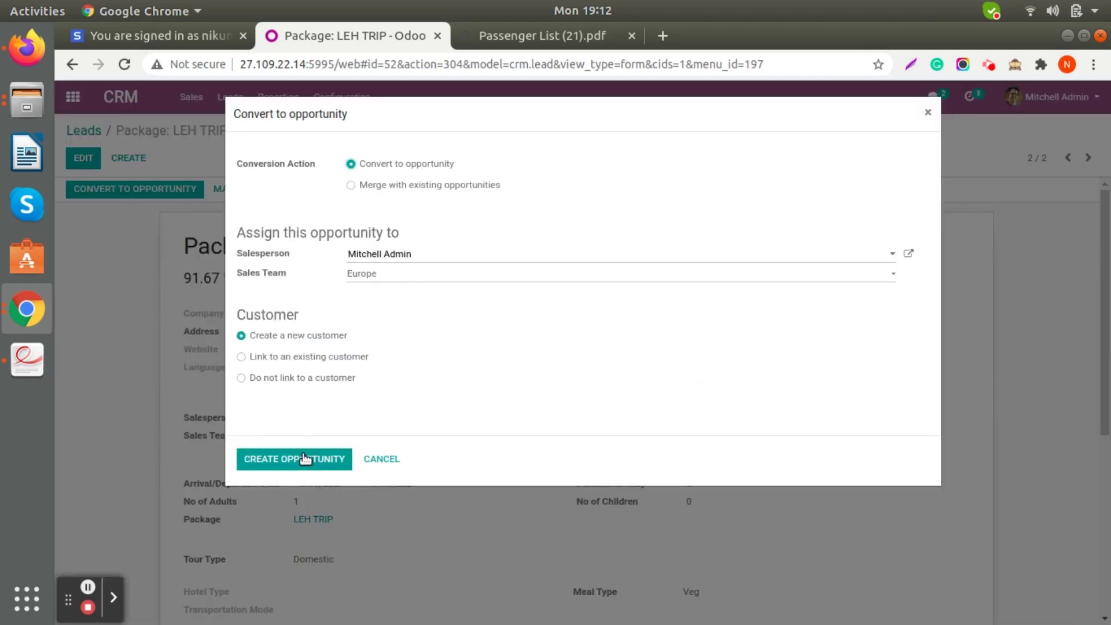
click(305, 458)
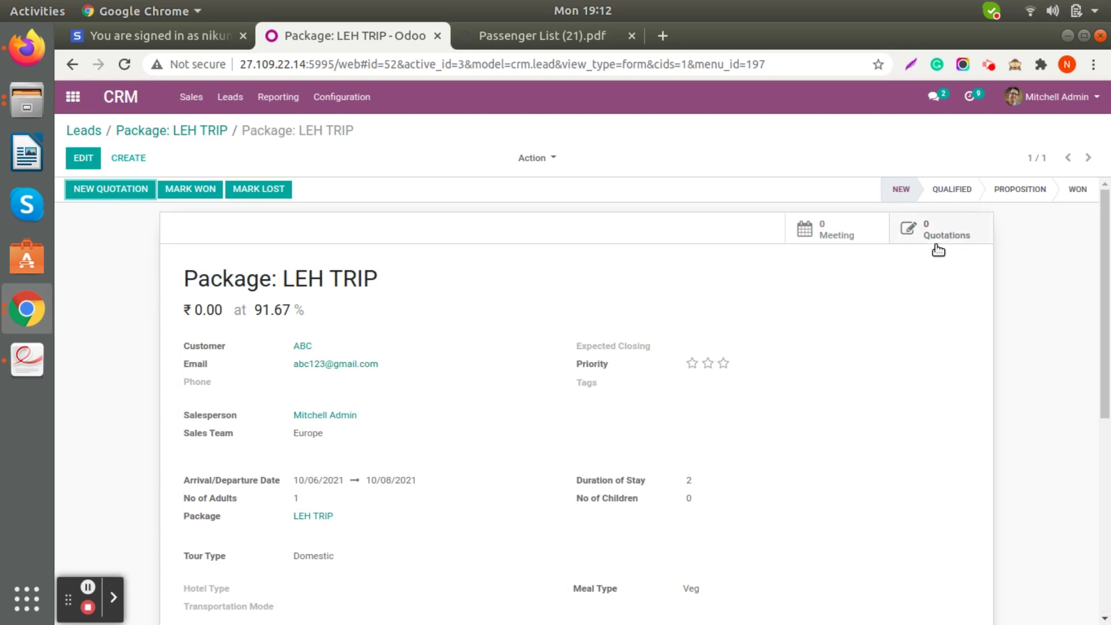
click(941, 237)
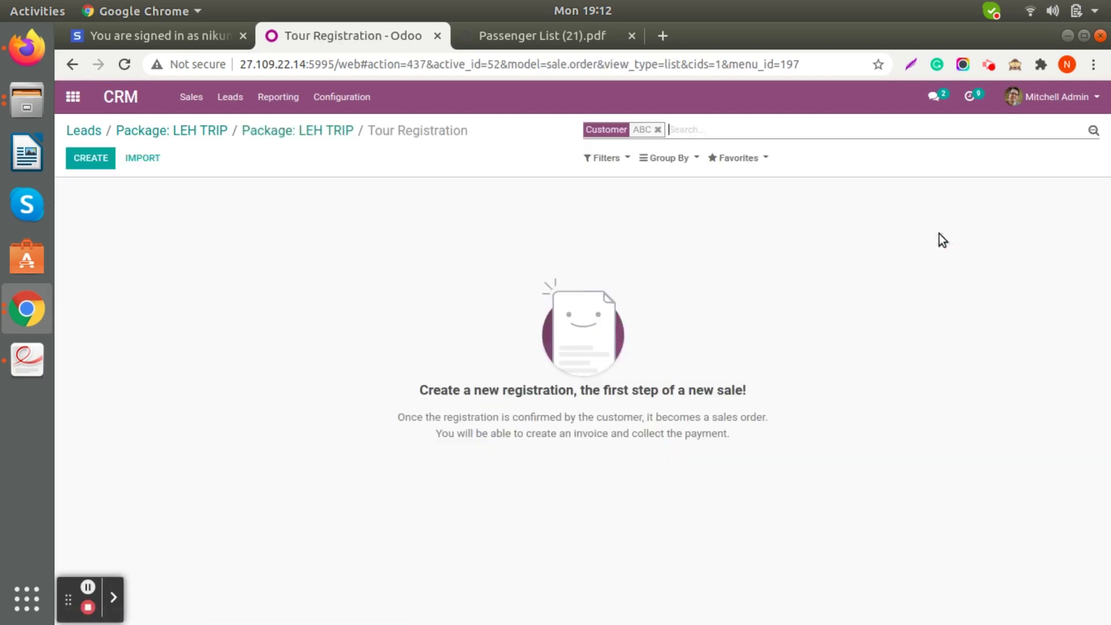
Start a new tour registration for the LEH TRIP package with the 1PX option.
click(81, 158)
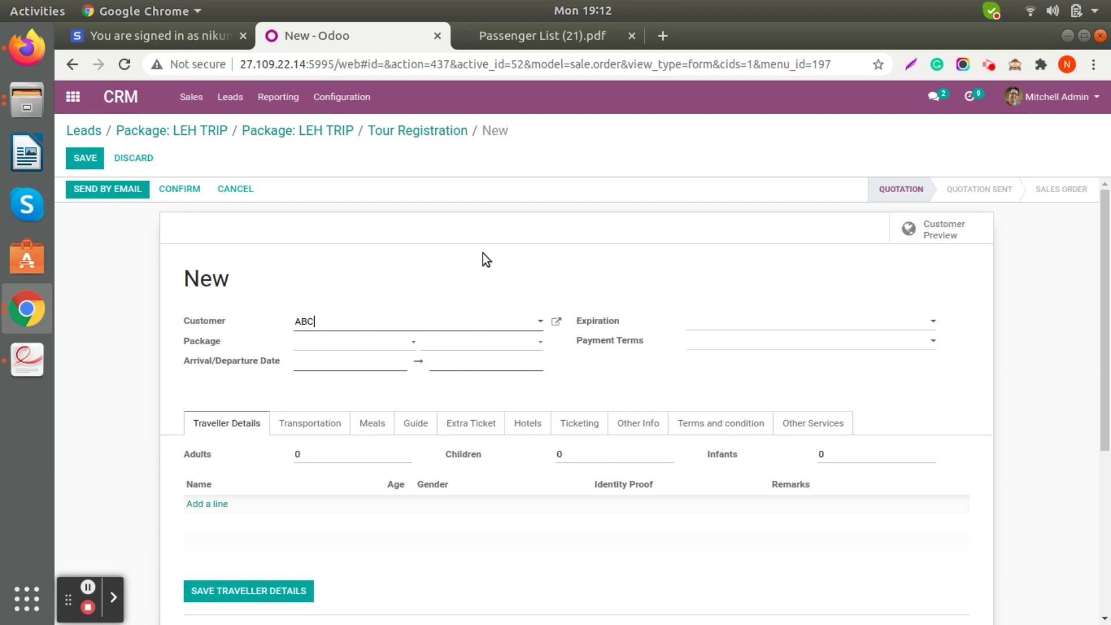
scroll(483, 260, down, 1)
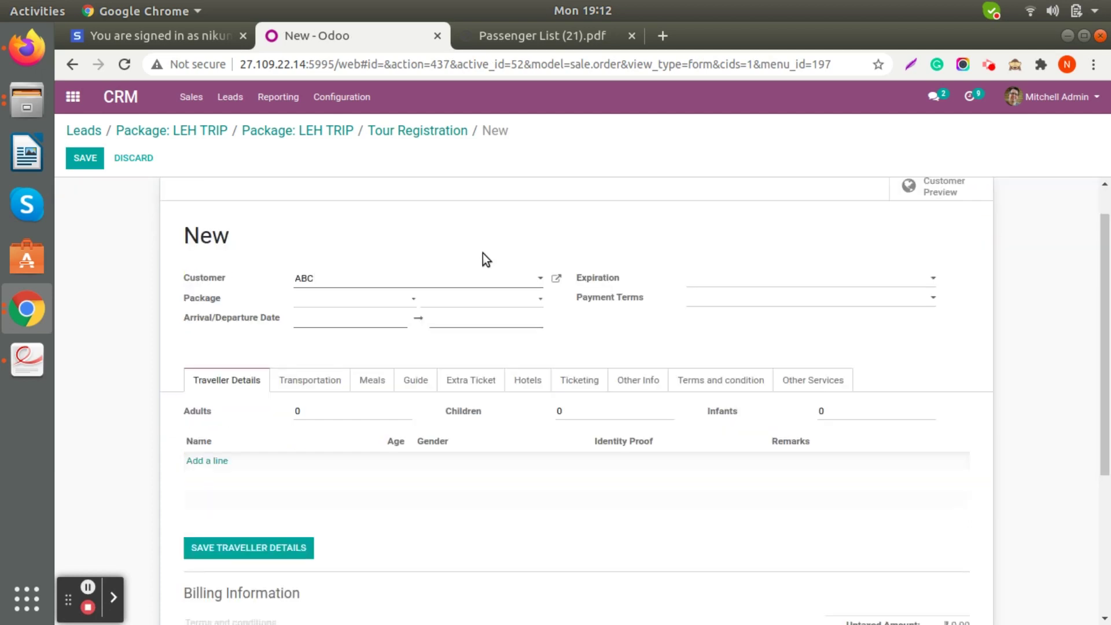
click(386, 302)
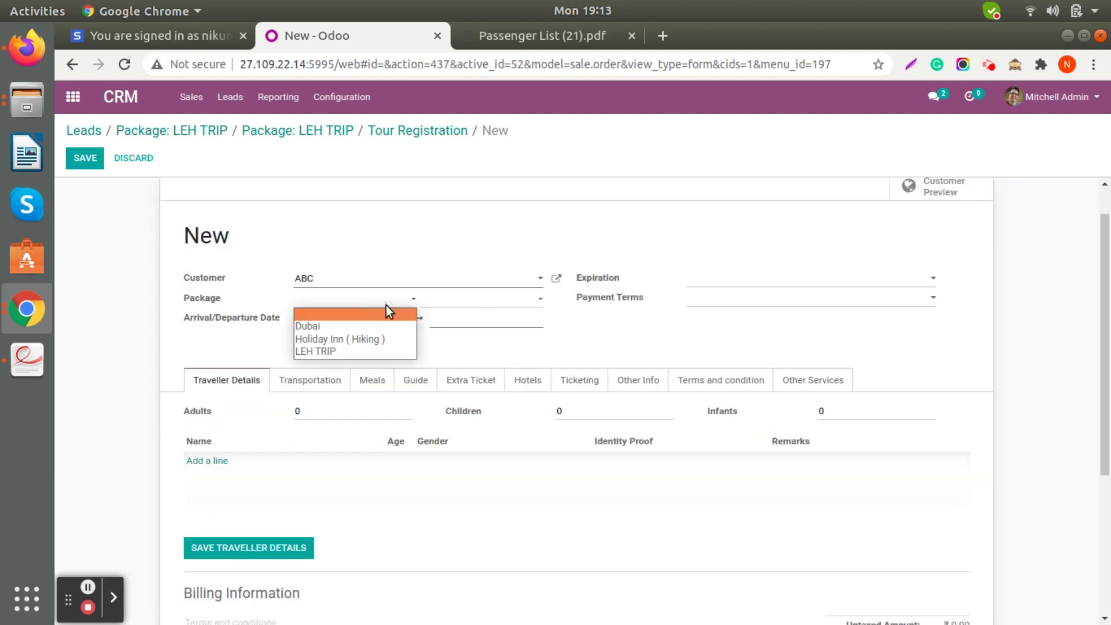
click(378, 353)
click(452, 301)
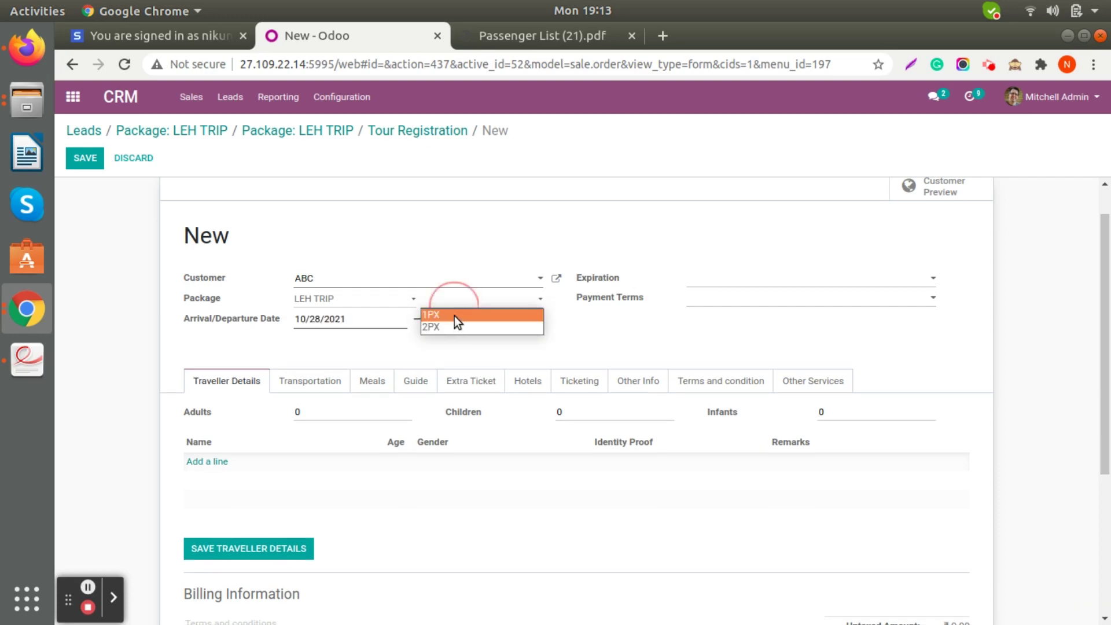
click(453, 316)
Scroll down to the empty Traveller Details tab and choose Add a line.
scroll(575, 364, down, 2)
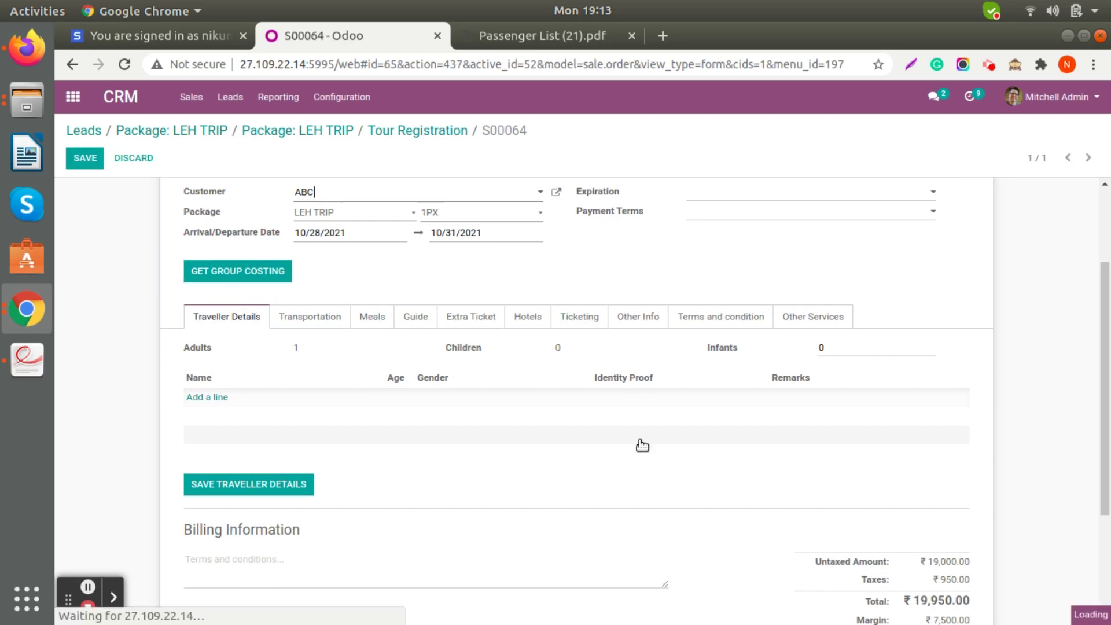
scroll(816, 544, down, 2)
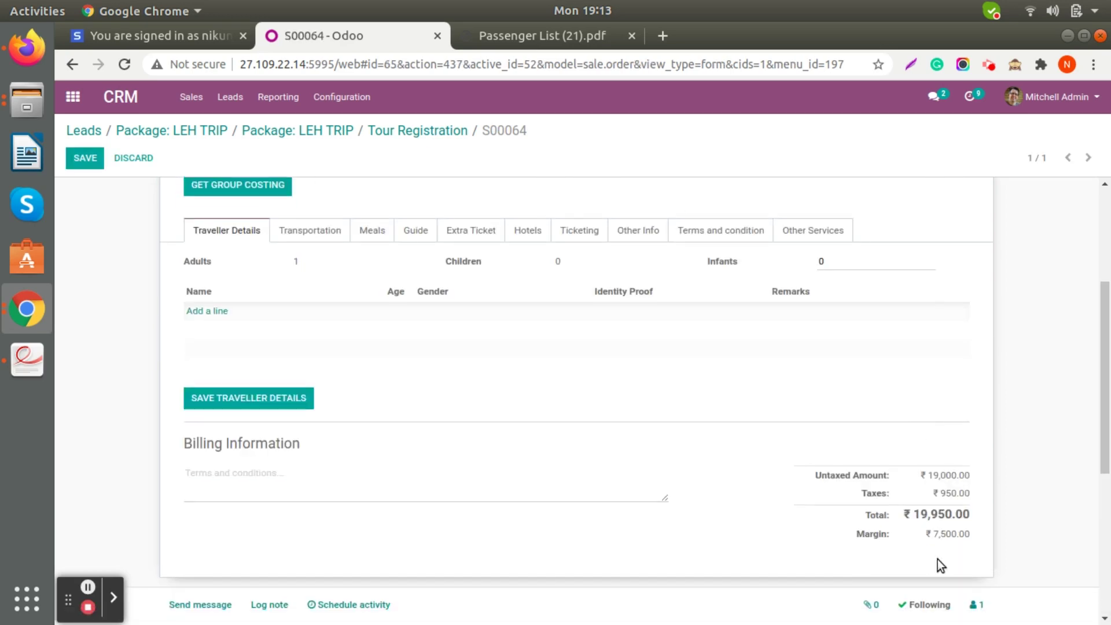
click(221, 321)
Add an 18-year-old Male traveller to S00064, save it, and confirm the order.
click(219, 311)
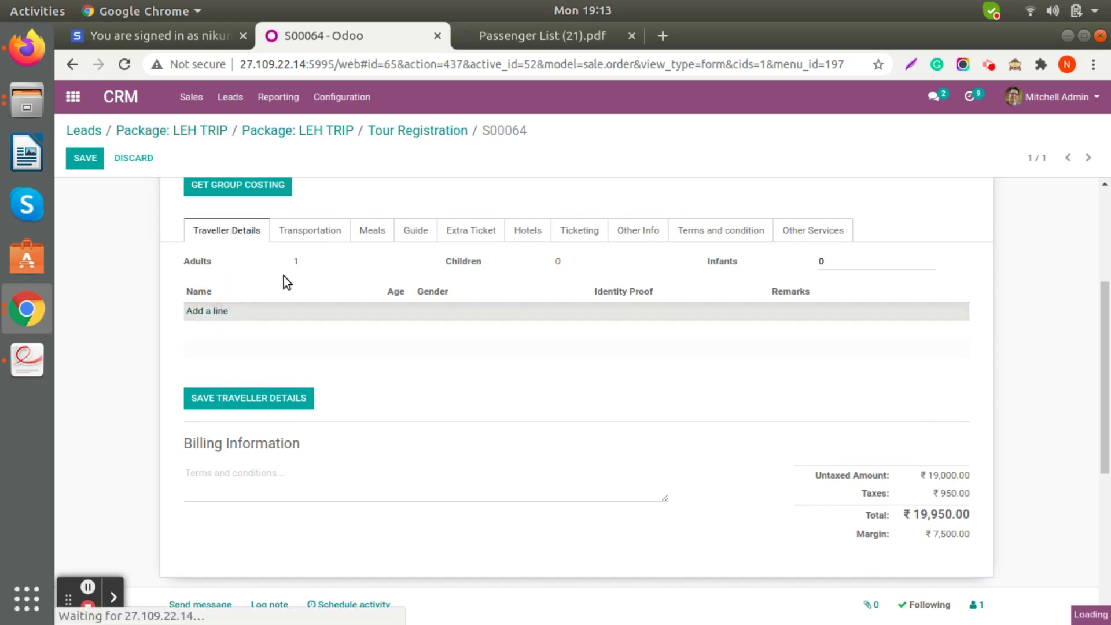
click(360, 169)
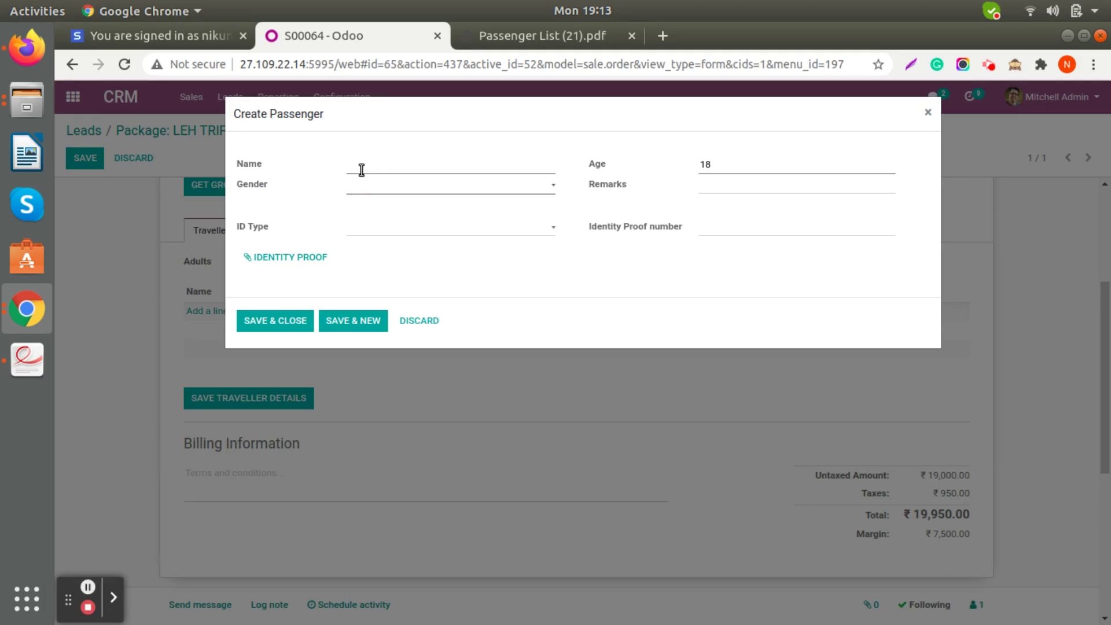
click(381, 190)
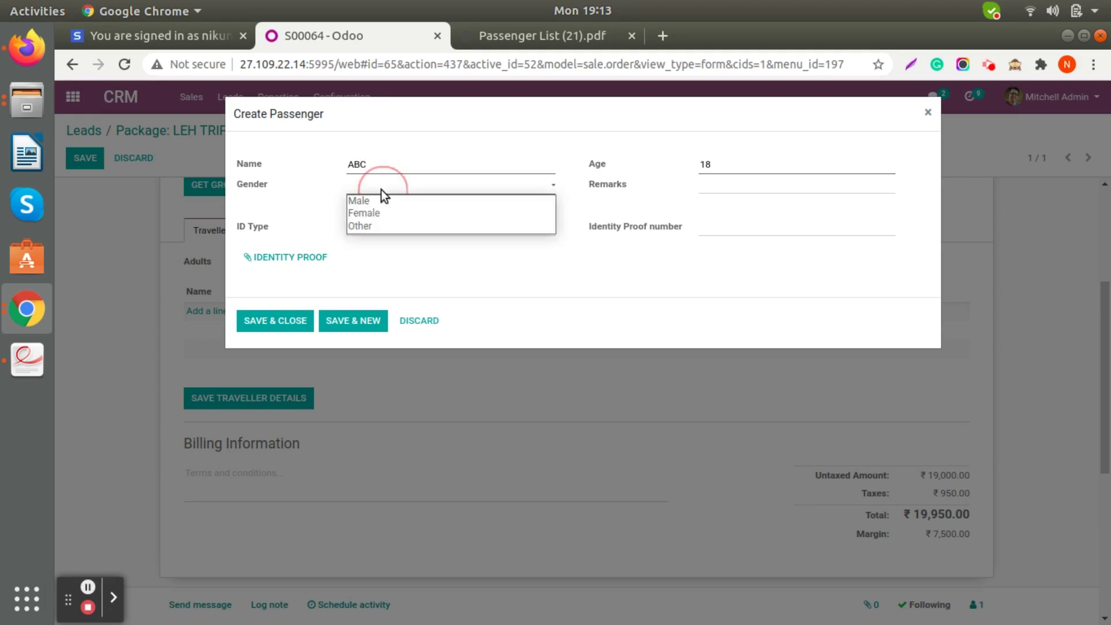
click(384, 203)
click(274, 320)
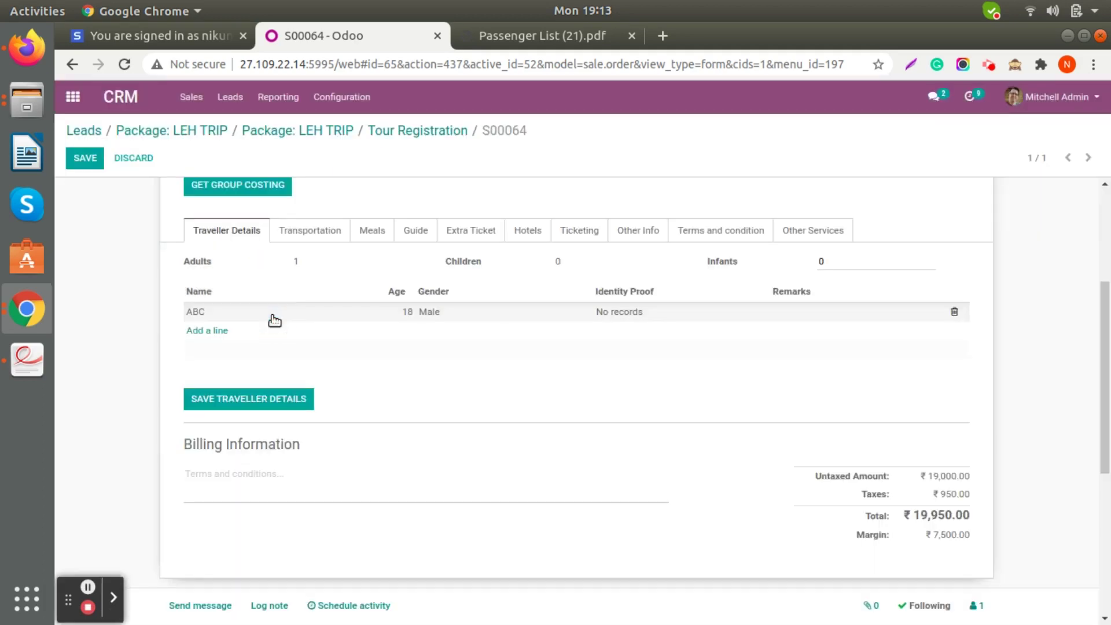
scroll(273, 278, up, 5)
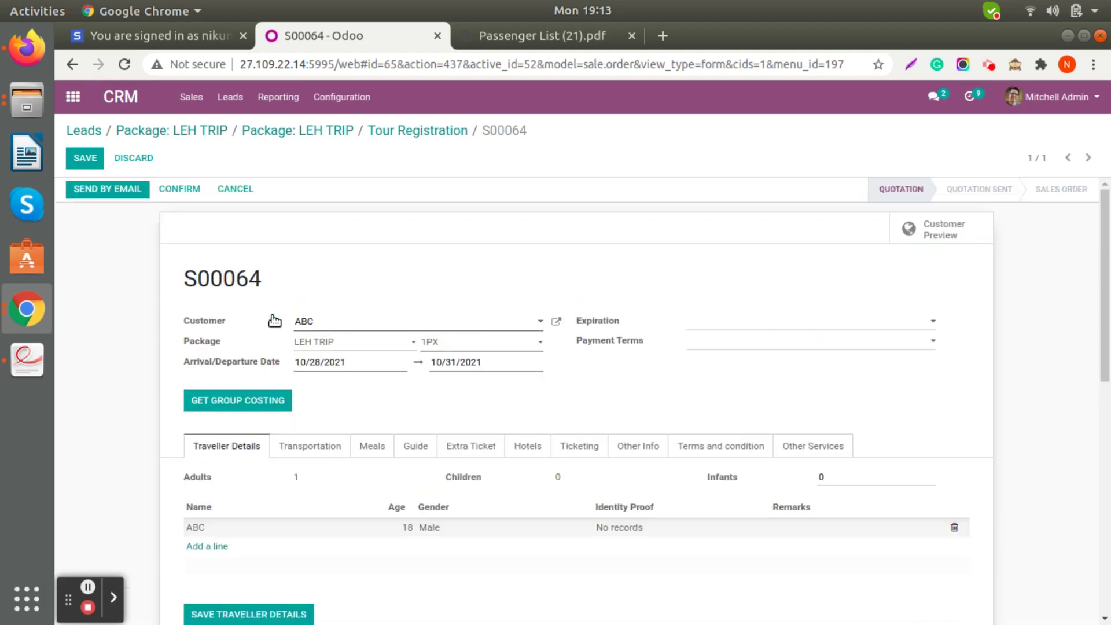
click(168, 189)
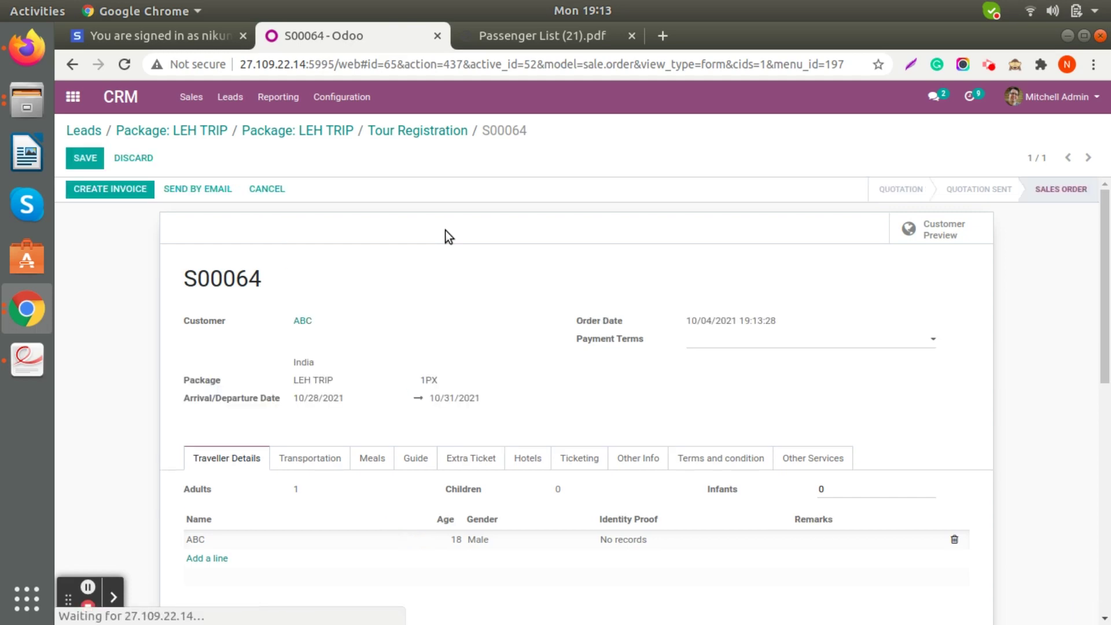
Create a Regular draft invoice for S00064 and open it from the Invoices smart button.
click(133, 189)
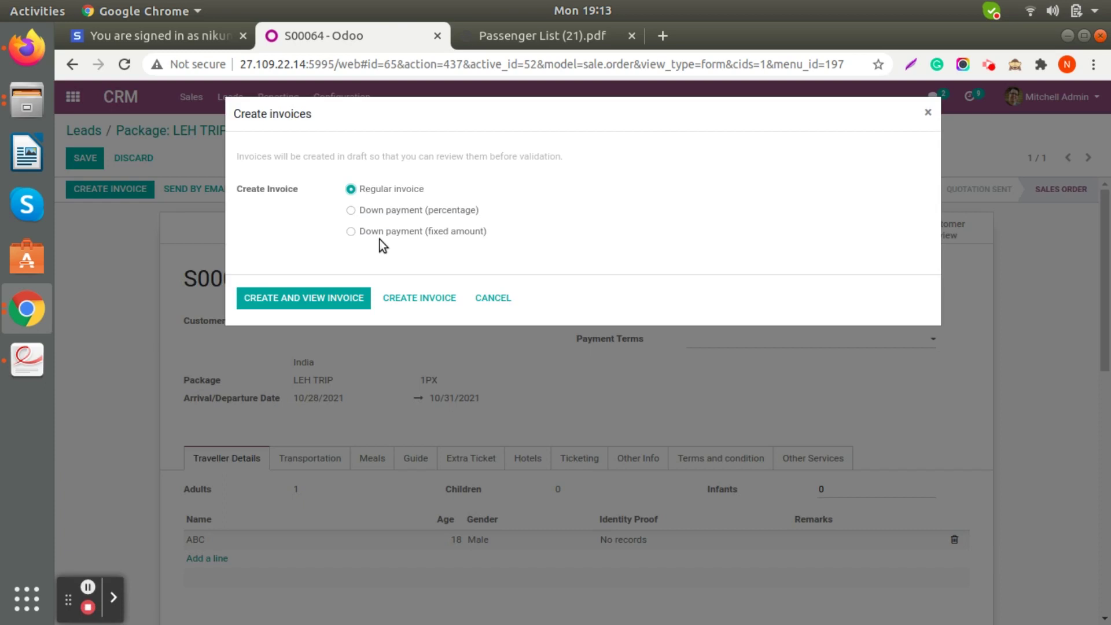
click(408, 297)
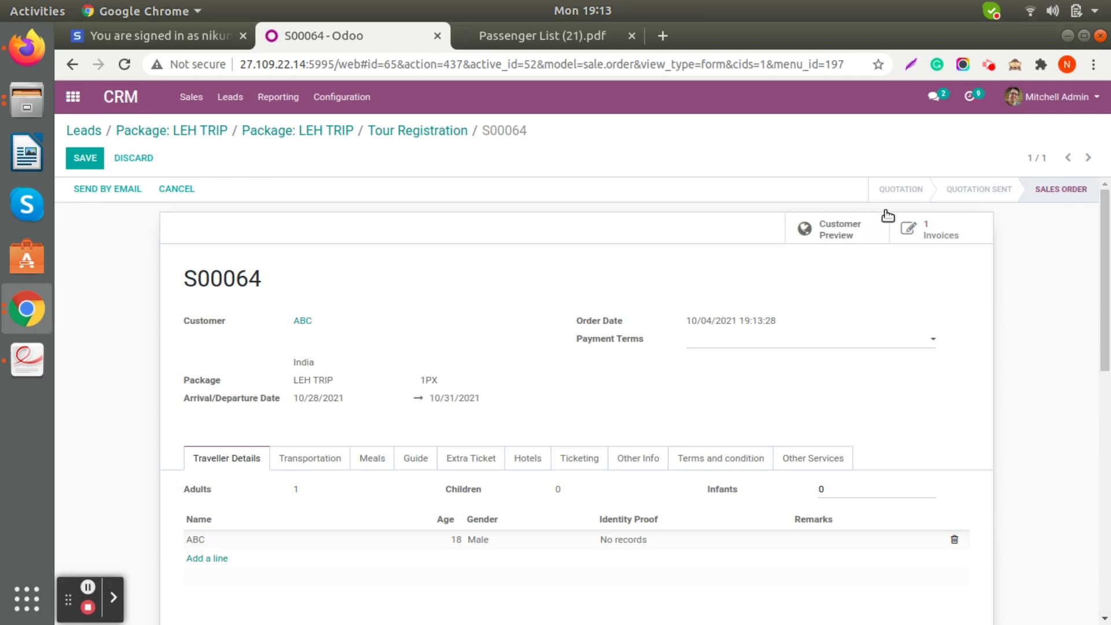
click(940, 231)
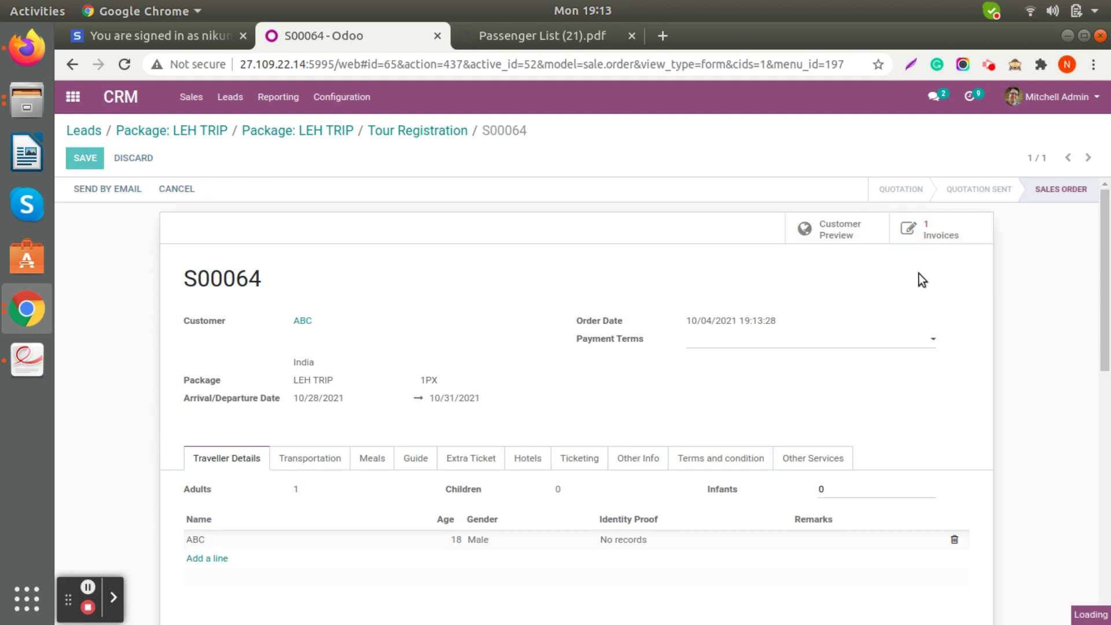
Review the invoice's Breakfast, Lunch and Bus lines totalling ₹19,950.00, closing the print options unused.
scroll(543, 313, down, 3)
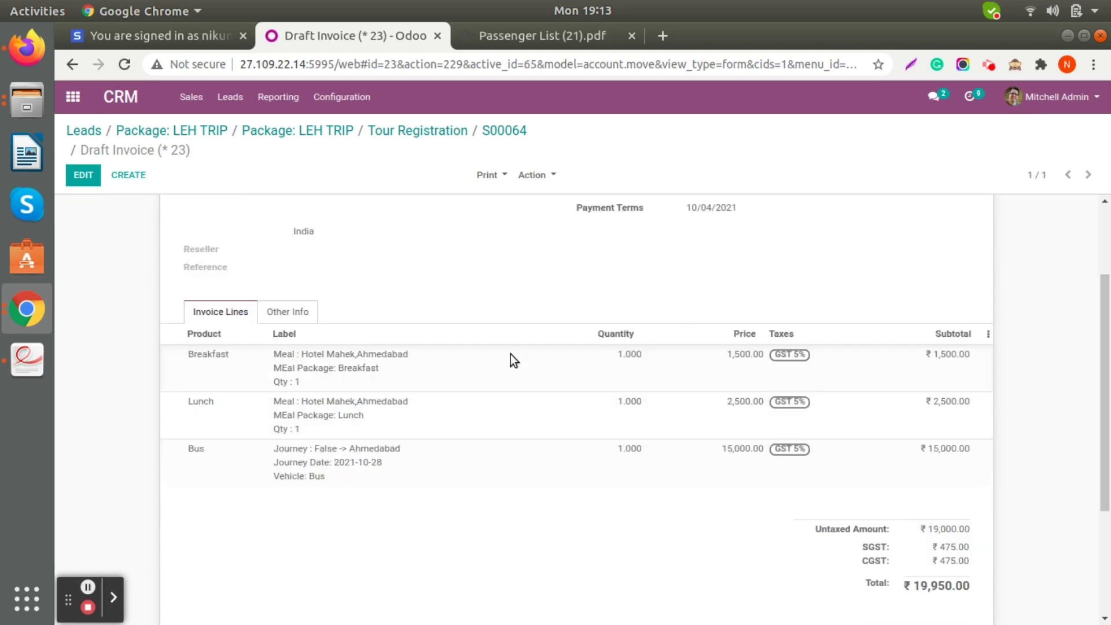
click(499, 175)
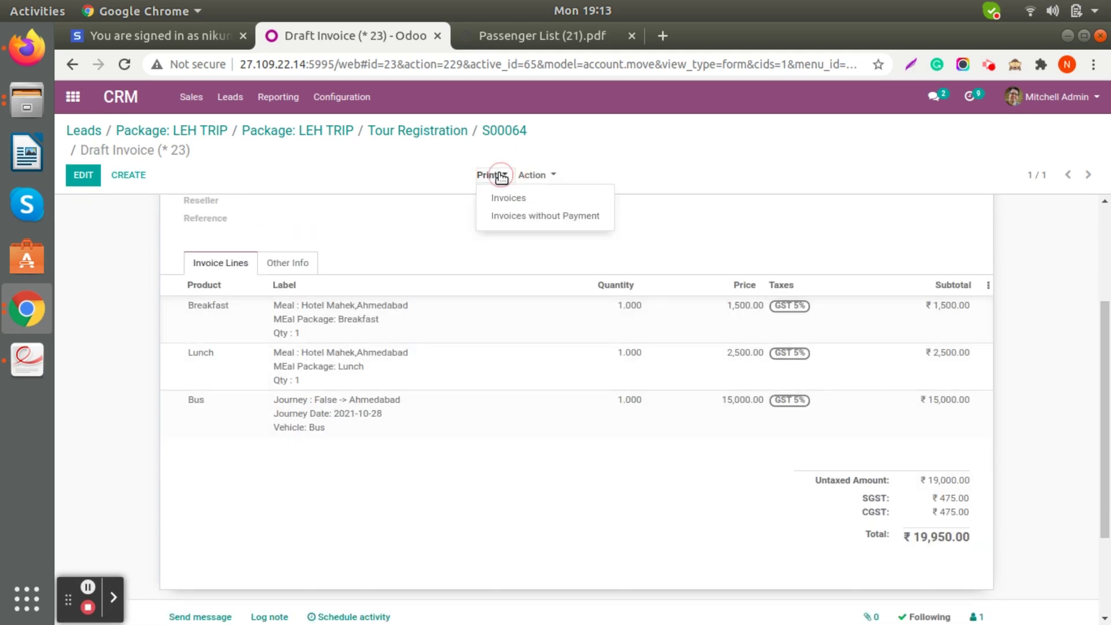
click(390, 244)
scroll(421, 259, up, 2)
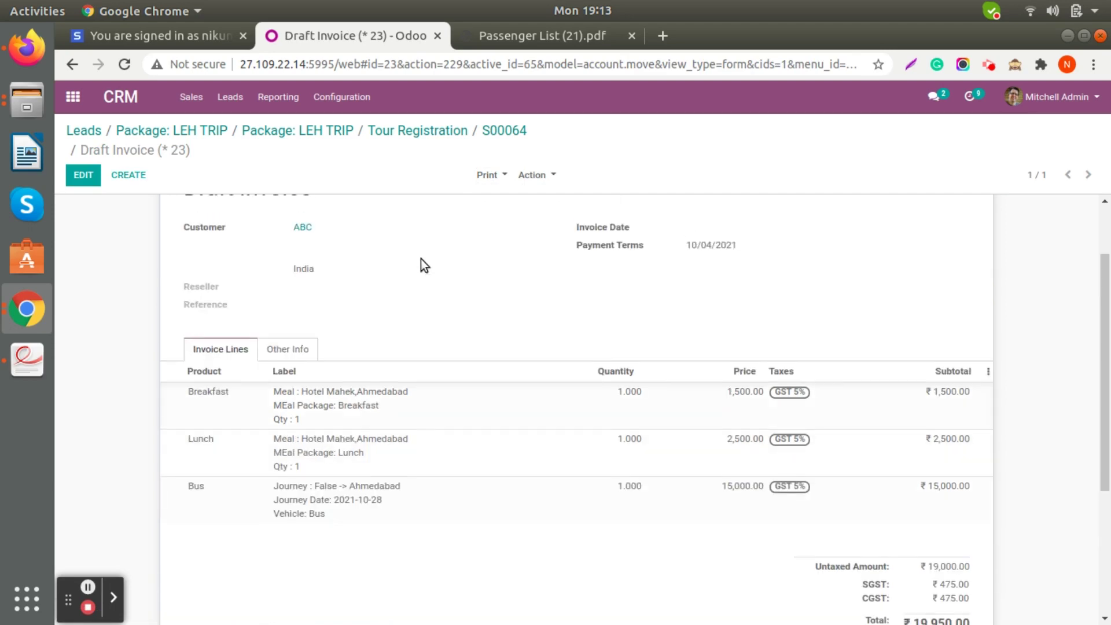
scroll(421, 259, down, 2)
scroll(473, 303, up, 1)
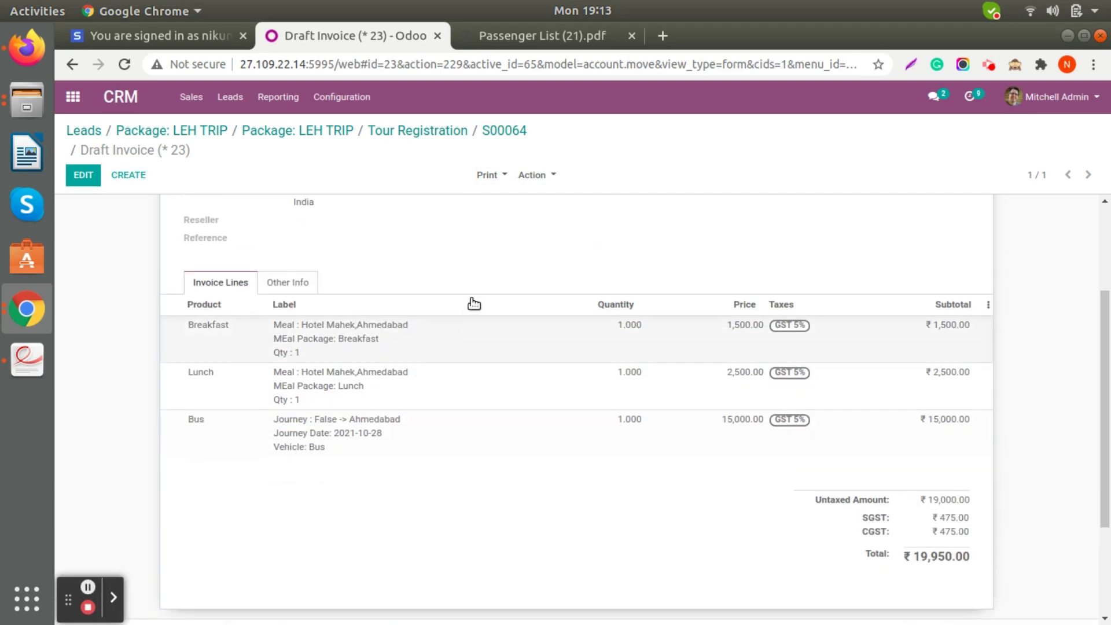
scroll(473, 303, up, 3)
Post INV/2021/0010, register its payment in the Cash (INR) journal, and return to Package: LEH TRIP.
click(97, 212)
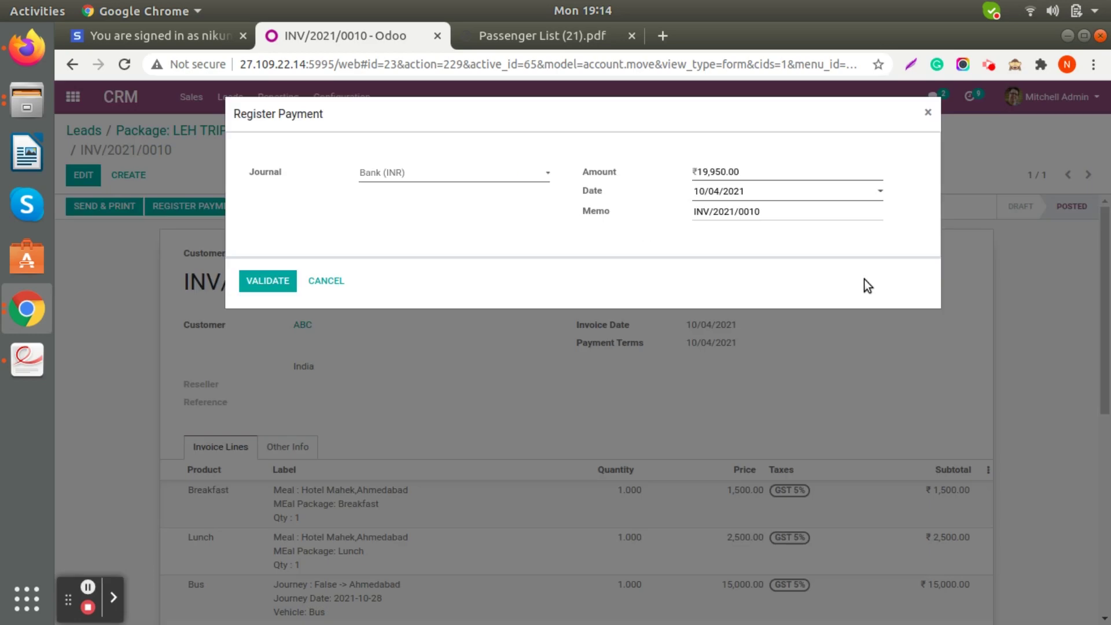
click(426, 170)
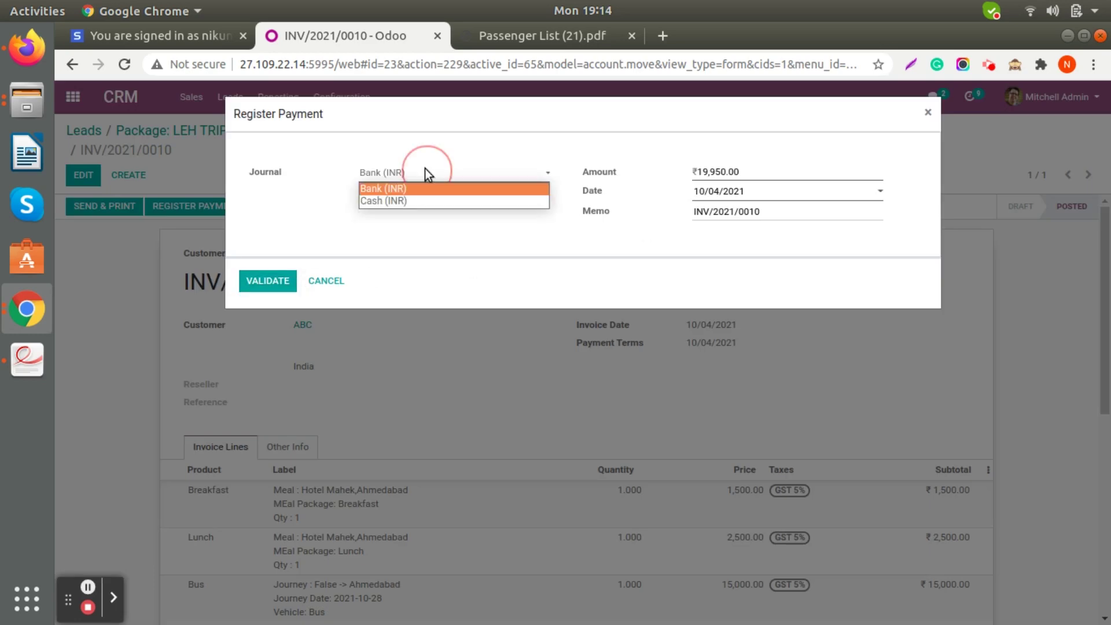
click(422, 201)
click(267, 280)
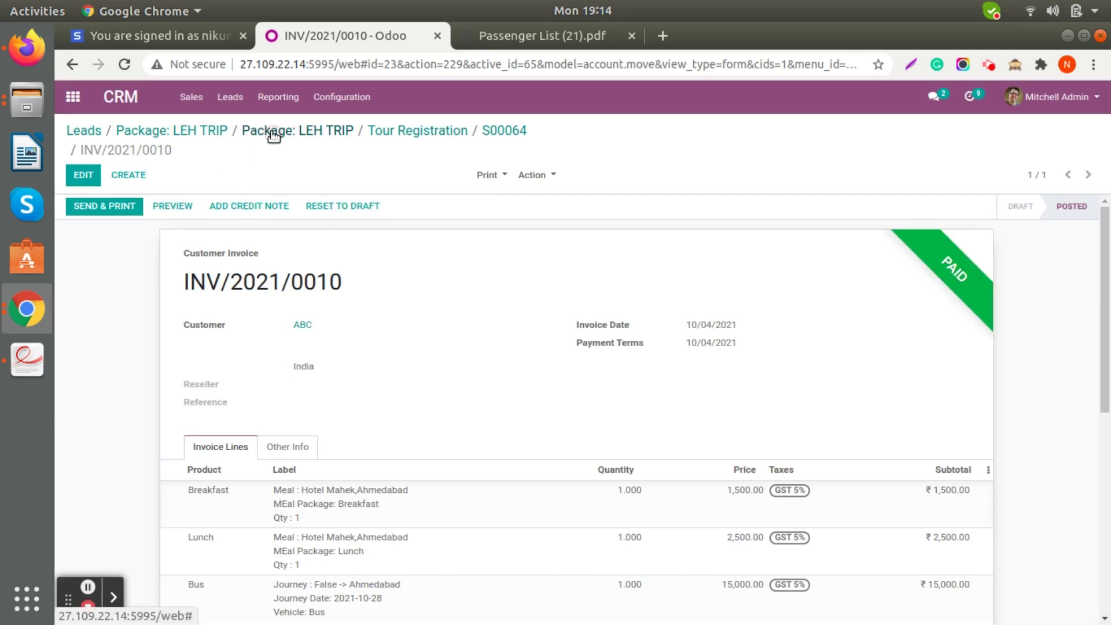
click(273, 132)
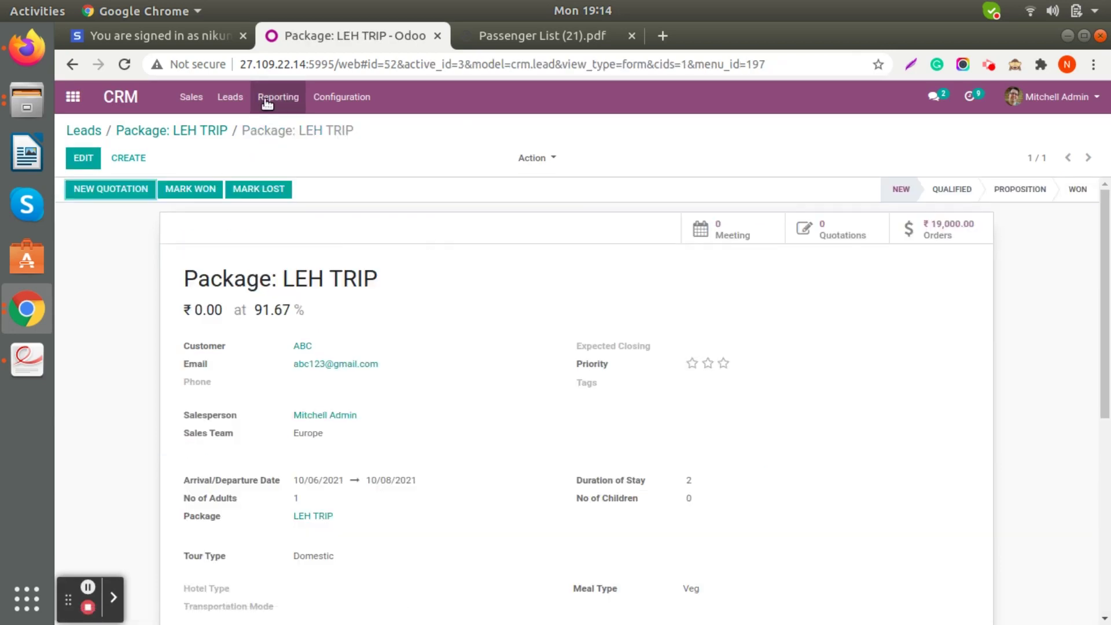
Go from the Leads breadcrumb to the Website app and open the live public site.
click(155, 130)
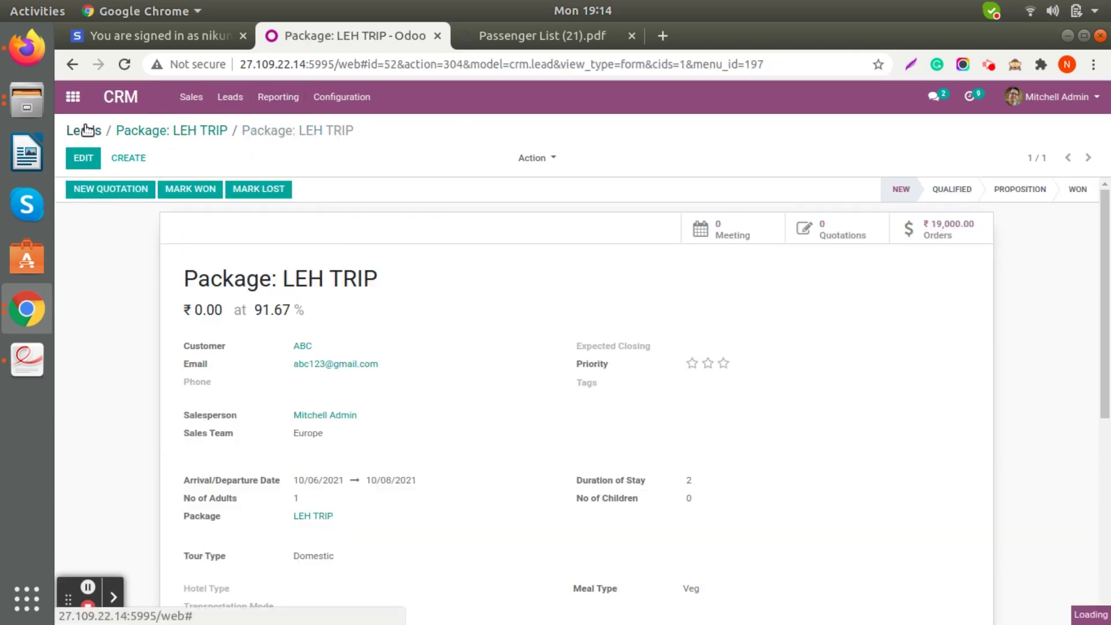
click(74, 97)
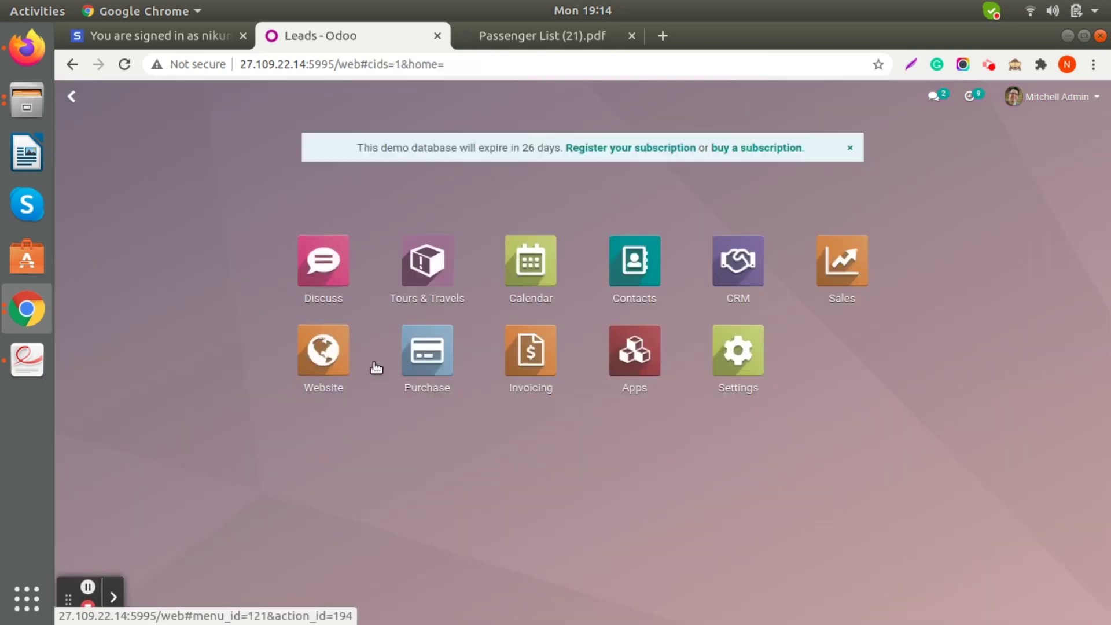
click(320, 352)
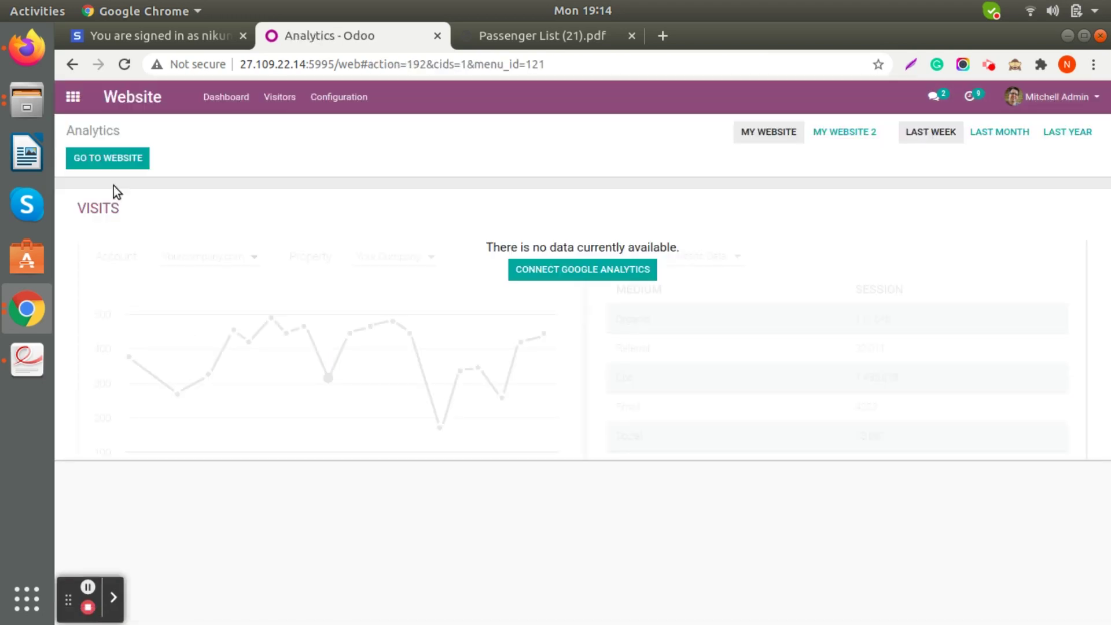
click(111, 162)
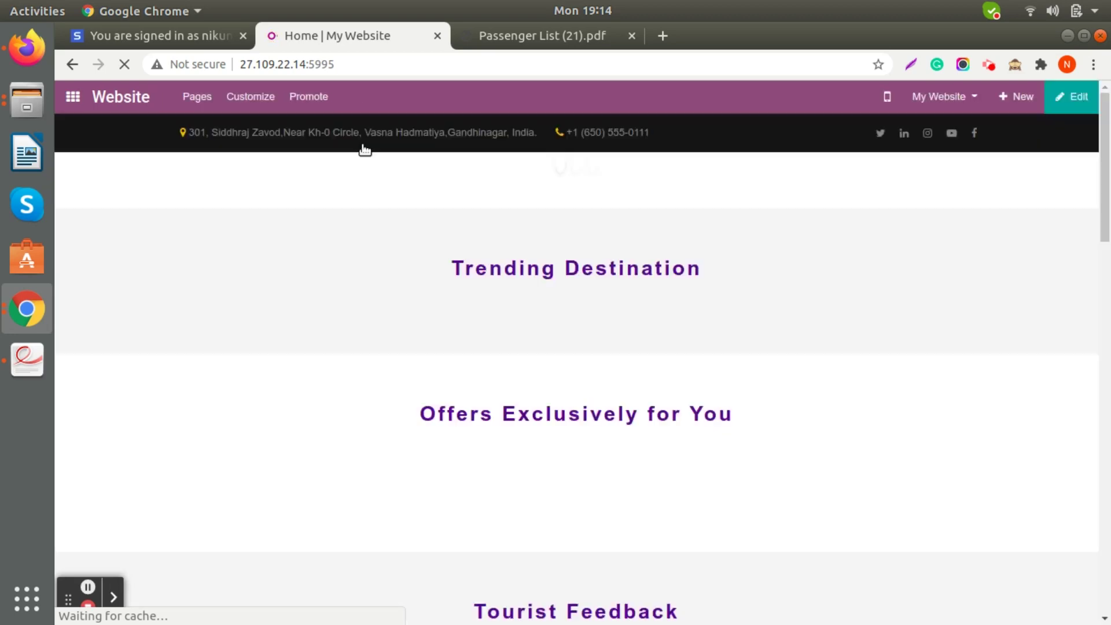